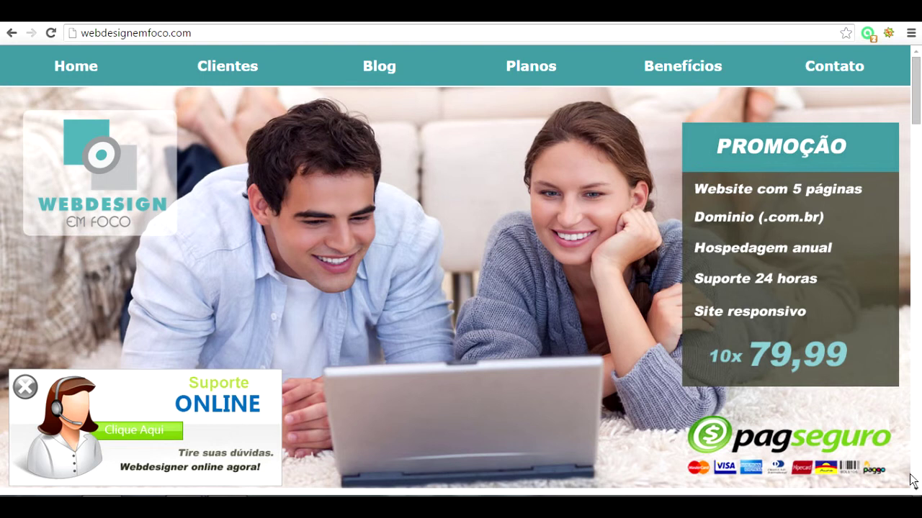
Step: Open the Webdesign em Foco site's Blog page and look over its introduction and first post
click(419, 64)
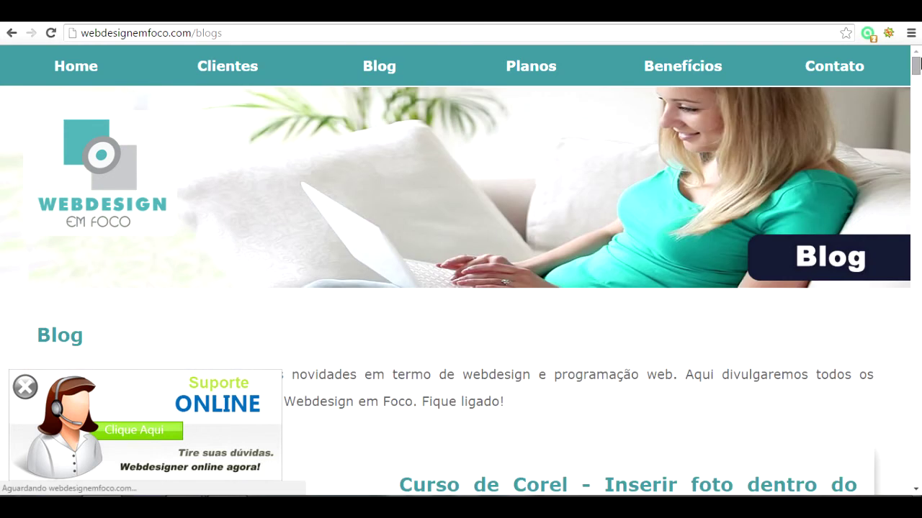
scroll(918, 67, down, 3)
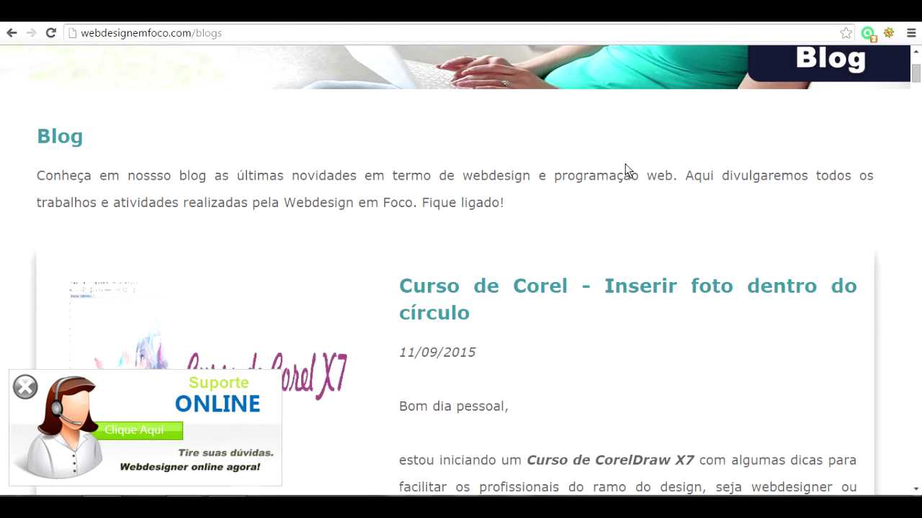
scroll(612, 151, up, 2)
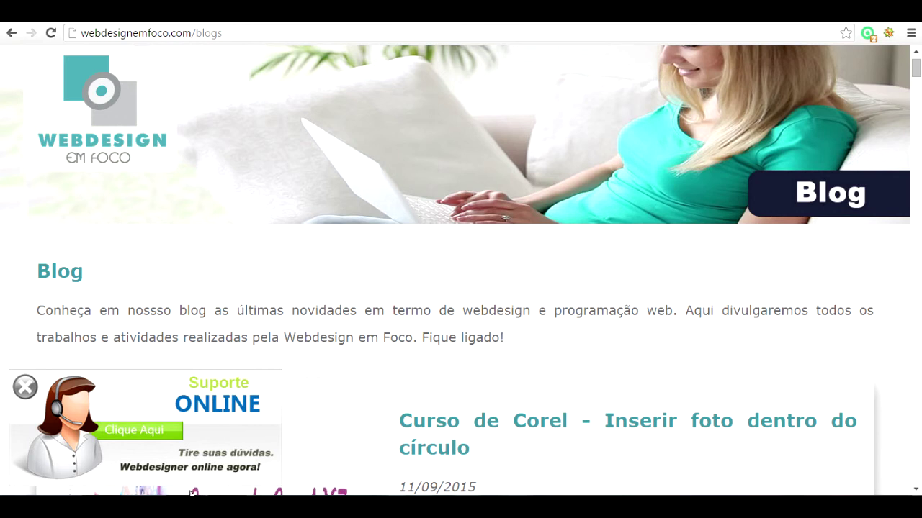
Step: Switch to CorelDRAW to view the blank document Sem título-1, and return to the browser
mouse_move(186, 507)
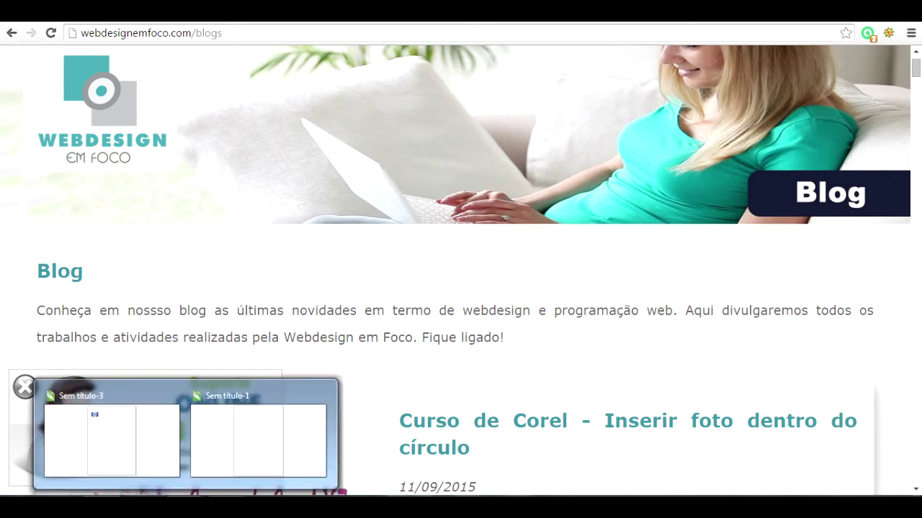
click(216, 430)
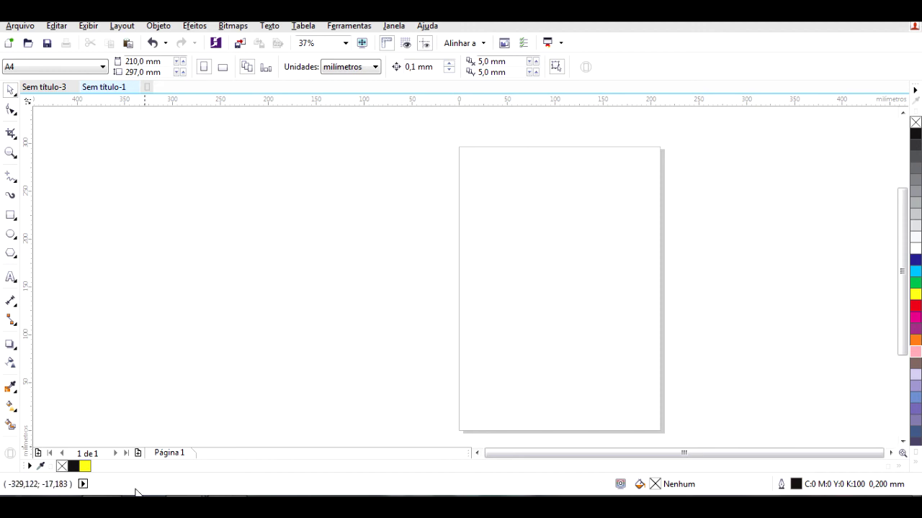
key(alt+Tab)
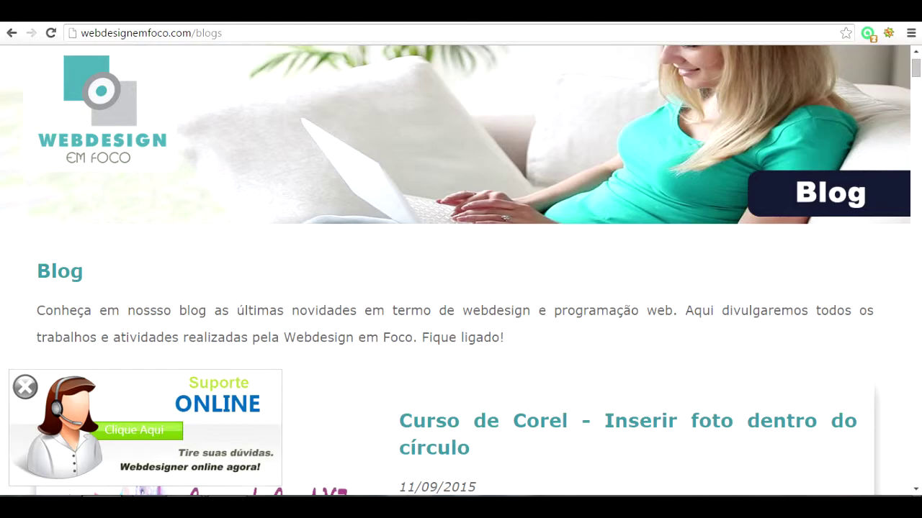
Step: Open the full-size version of the blue rounded-rectangle HP logo from the Google image results
key(ctrl+Tab)
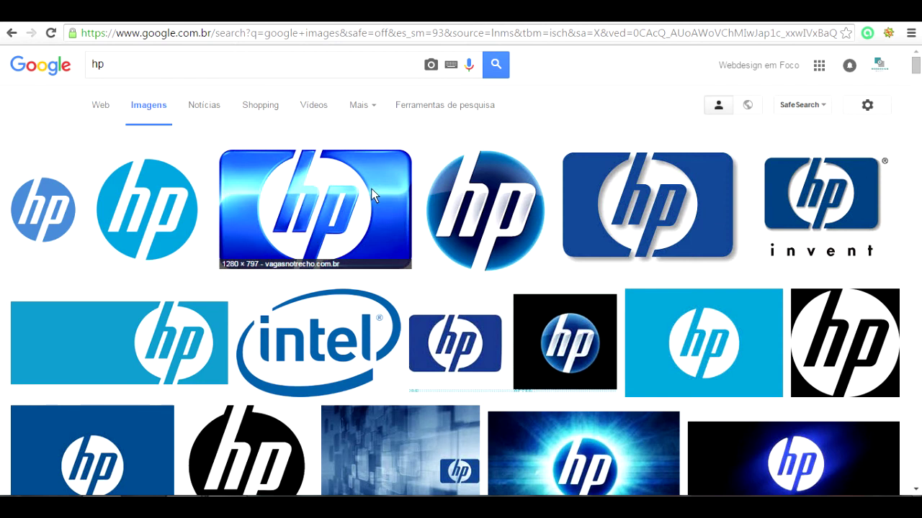
click(638, 207)
click(734, 260)
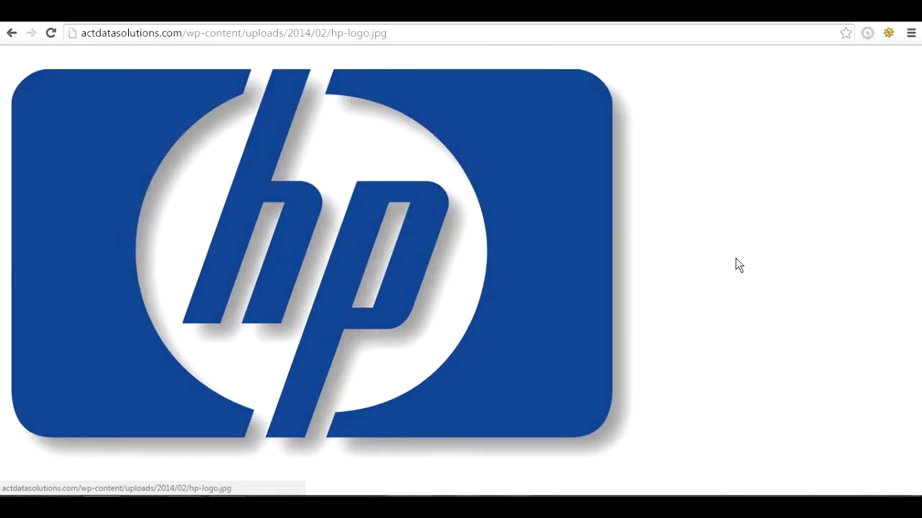
Step: Save the HP logo image to the Desktop (Área de Trabalho) as the JPEG file hp-logo and dismiss the downloads bar
right_click(484, 187)
click(504, 198)
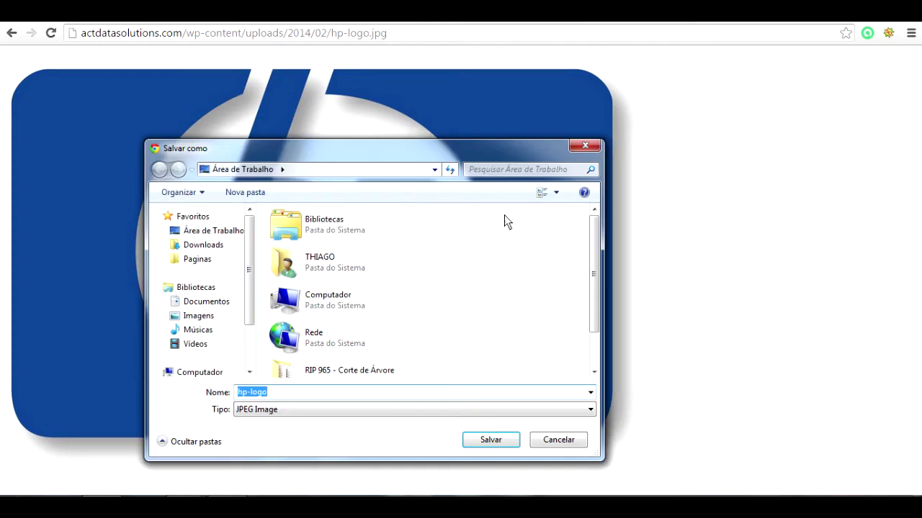
click(210, 231)
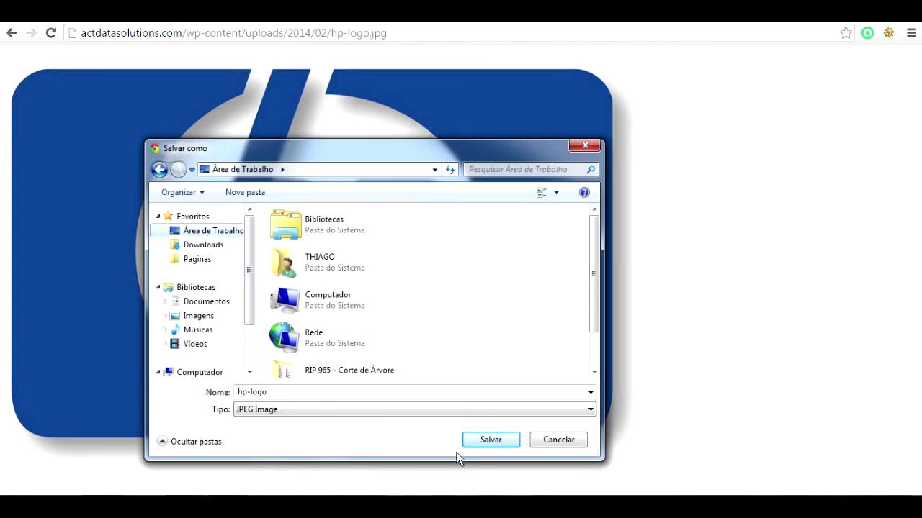
click(492, 440)
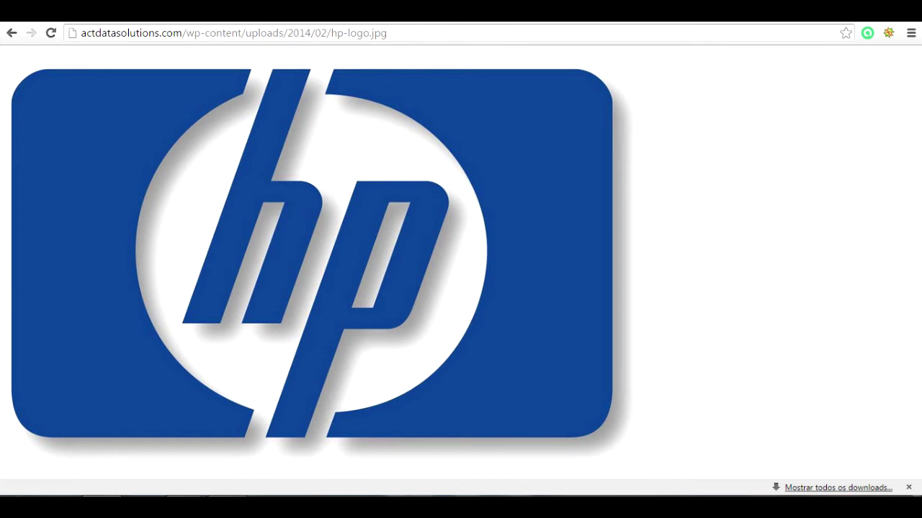
click(909, 480)
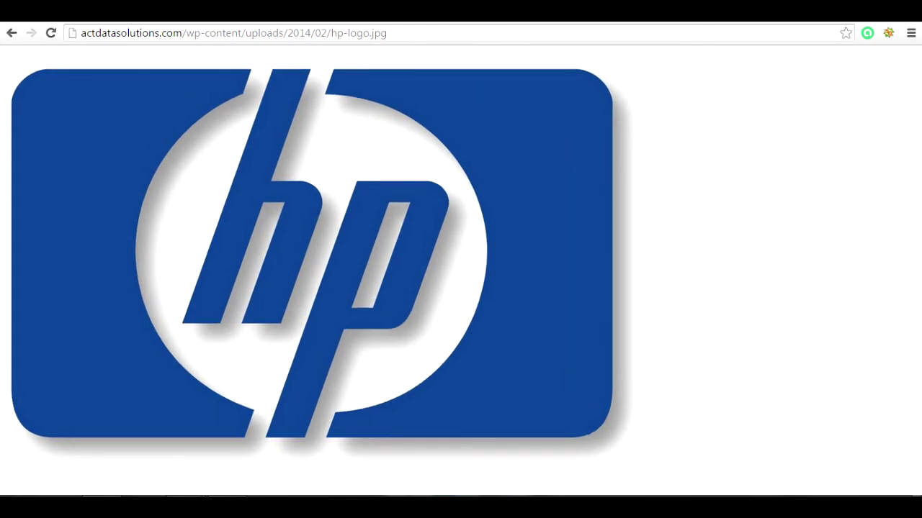
Step: Copy the hp-logo file from the desktop and paste it into the CorelDRAW document Sem título-1
click(918, 496)
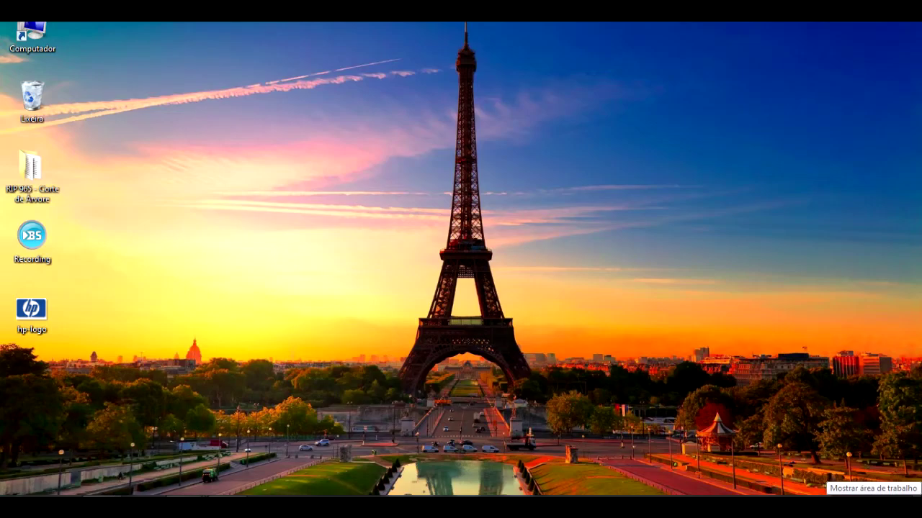
click(61, 327)
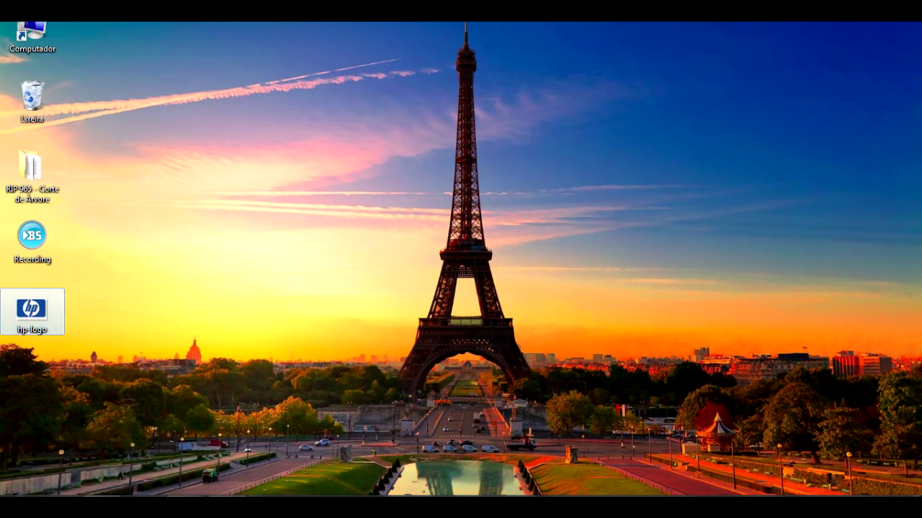
mouse_move(185, 508)
click(220, 465)
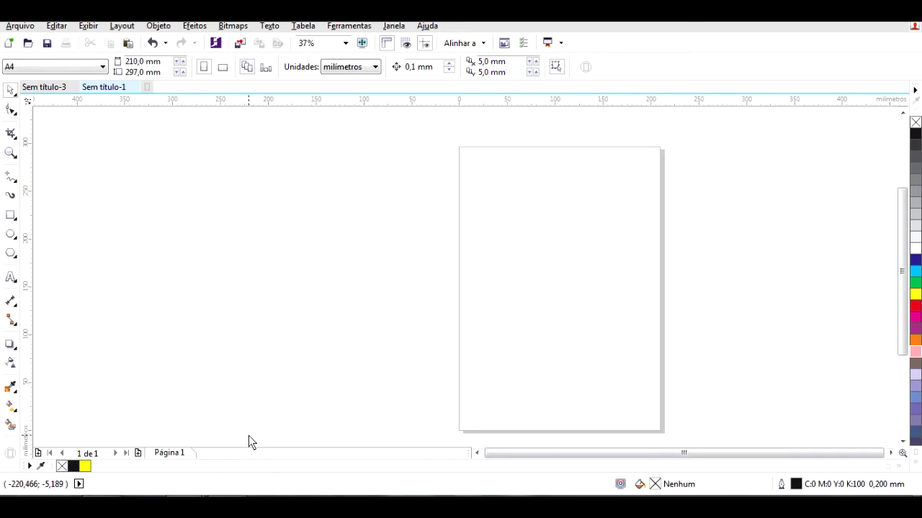
key(ctrl+v)
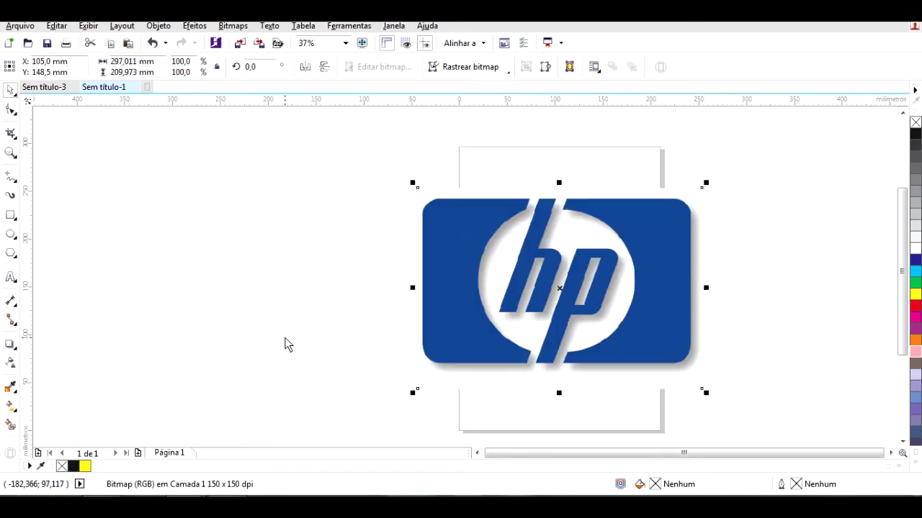
Step: Scale the HP logo bitmap down to about 190 × 134 mm and position it within the page's width
click(285, 344)
drag(594, 242, 431, 232)
drag(249, 174, 356, 250)
drag(434, 309, 542, 270)
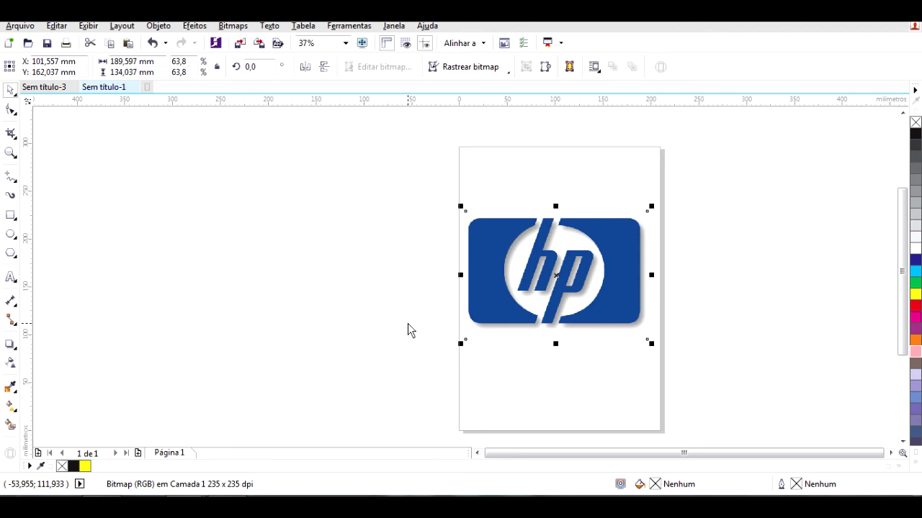
click(182, 278)
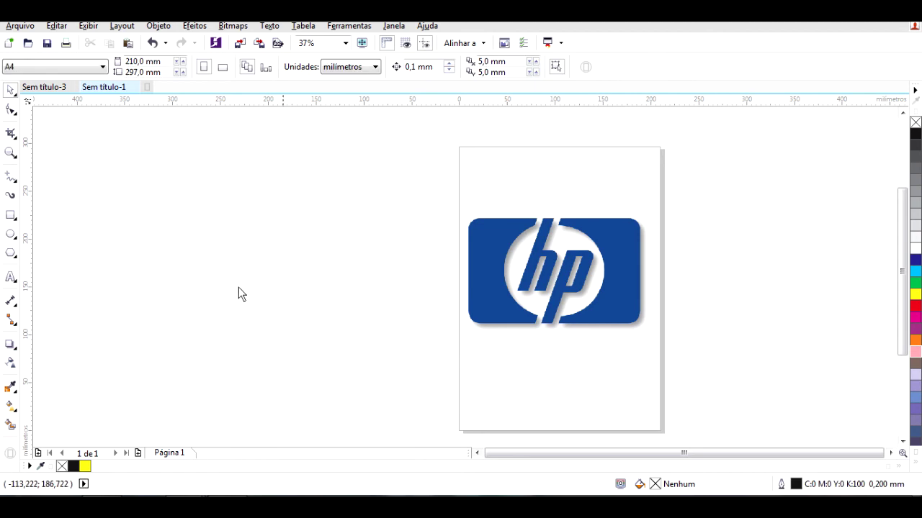
Step: Draw a rectangle about 260 × 159 mm around the HP logo and fill it with black
click(12, 216)
drag(434, 195, 682, 346)
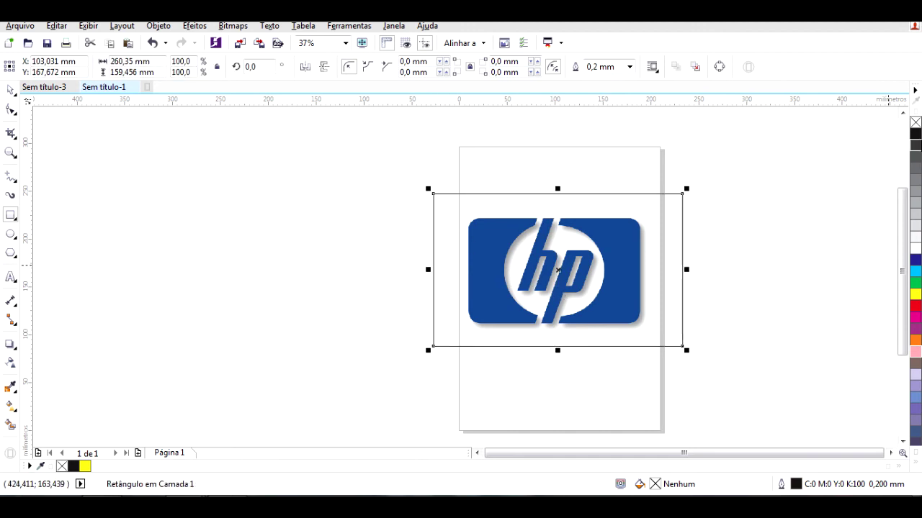
click(915, 133)
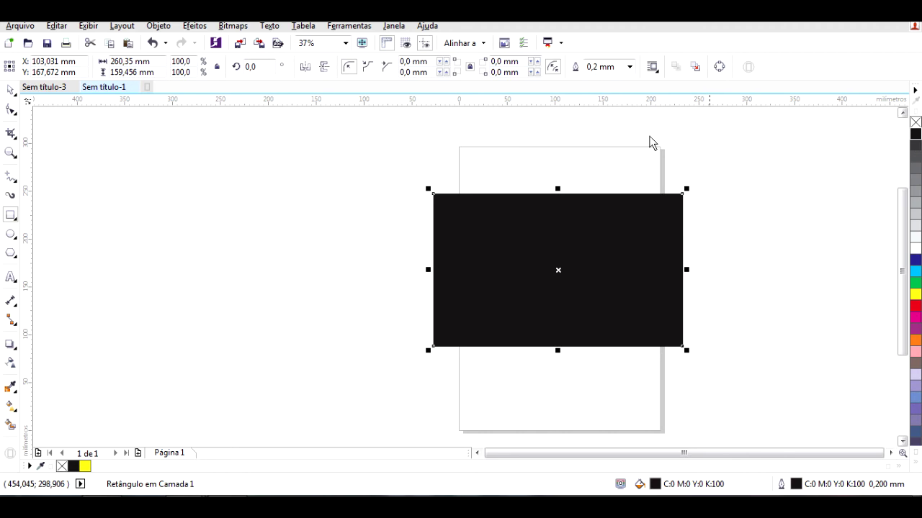
Step: Send the black rectangle behind the HP logo and shift the logo slightly upward over it
click(10, 91)
right_click(527, 206)
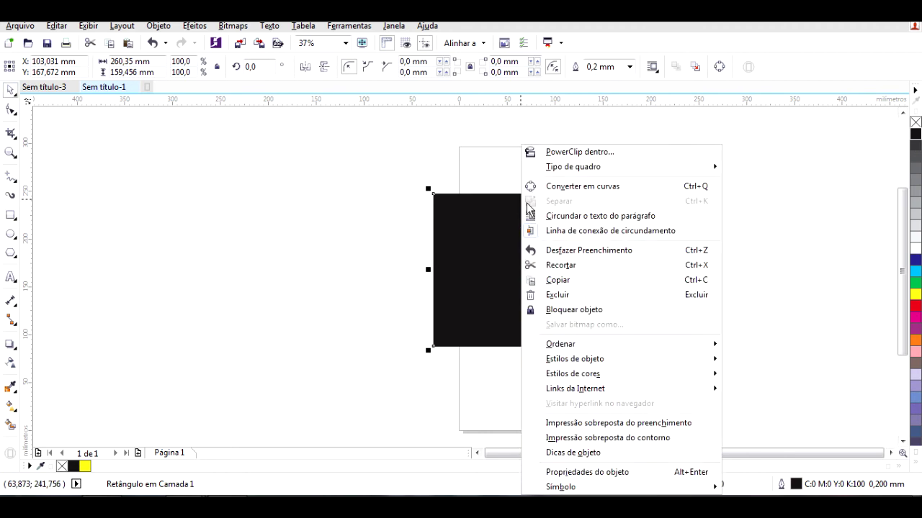
click(285, 228)
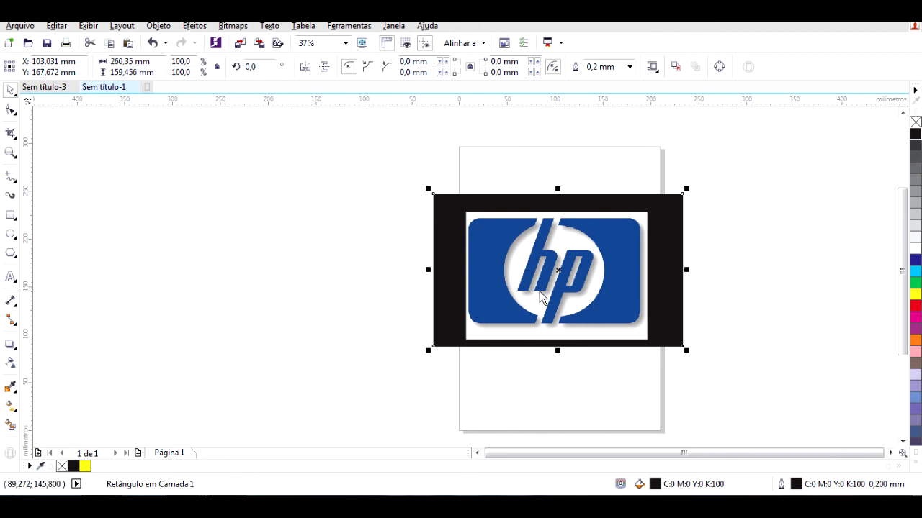
click(594, 271)
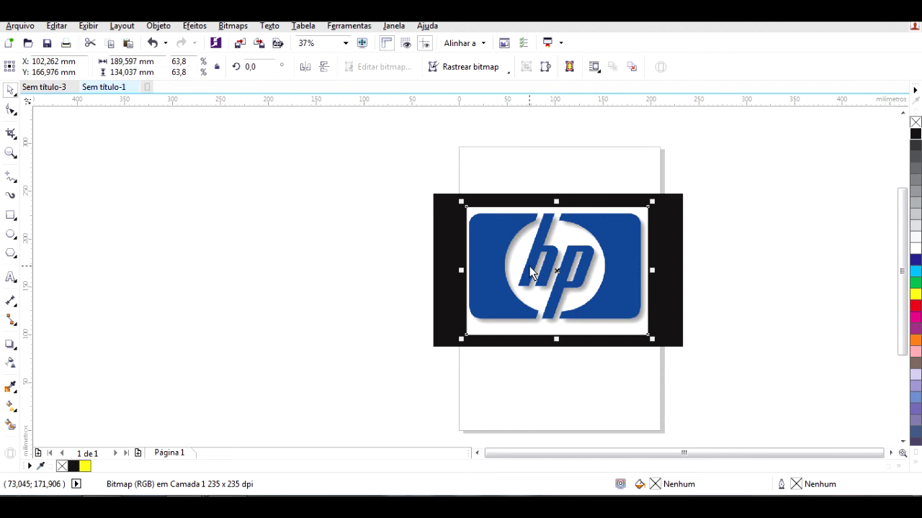
Step: Draw a rectangle about 179 × 111 mm over the logo's blue panel and give it a red outline
scroll(530, 273, up, 2)
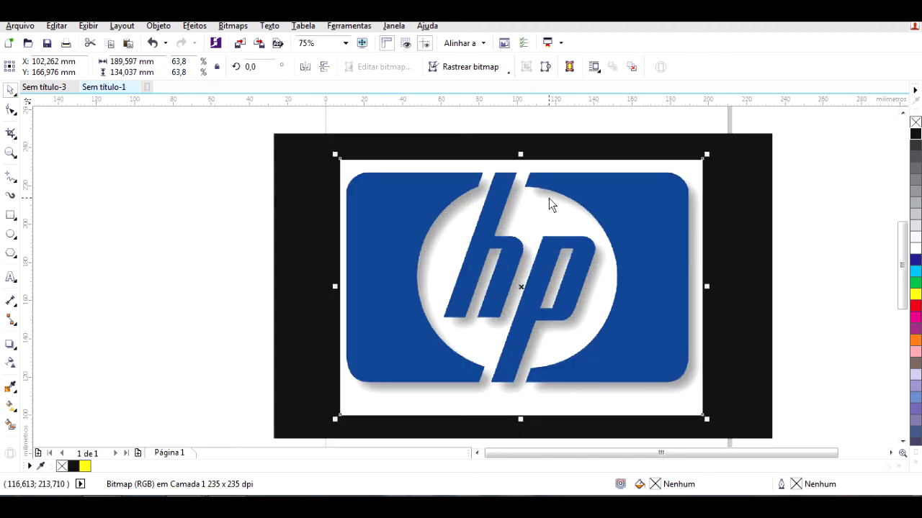
click(10, 217)
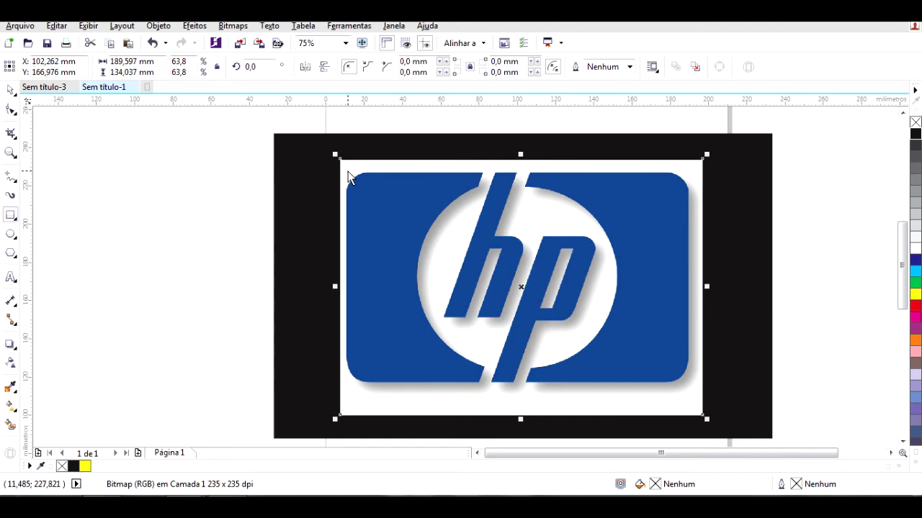
drag(346, 173, 688, 385)
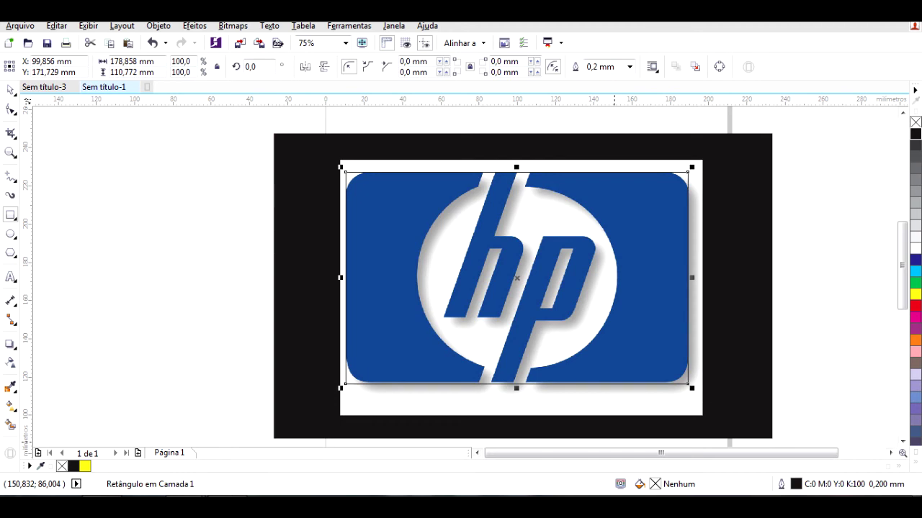
click(11, 92)
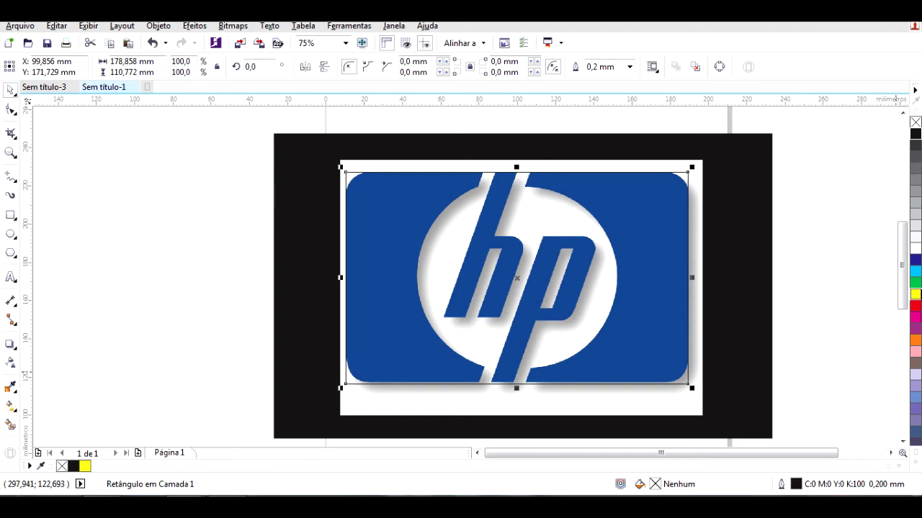
right_click(914, 294)
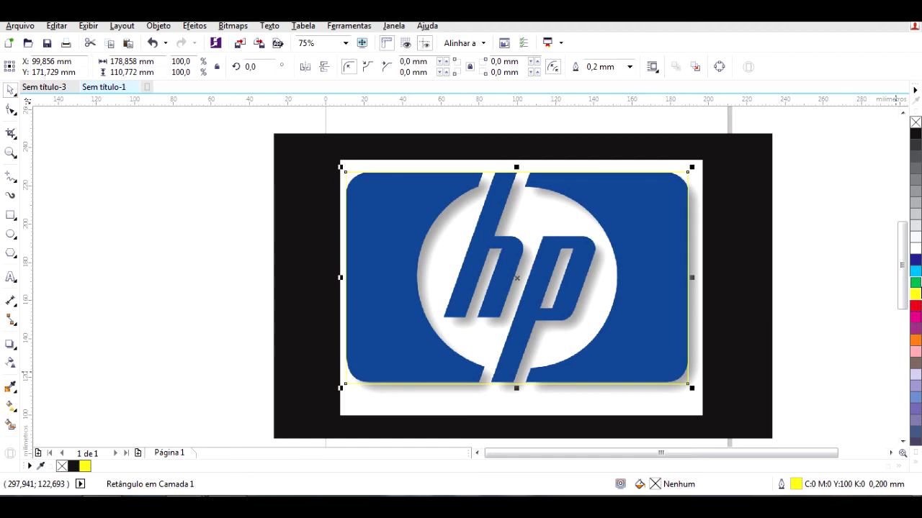
right_click(915, 307)
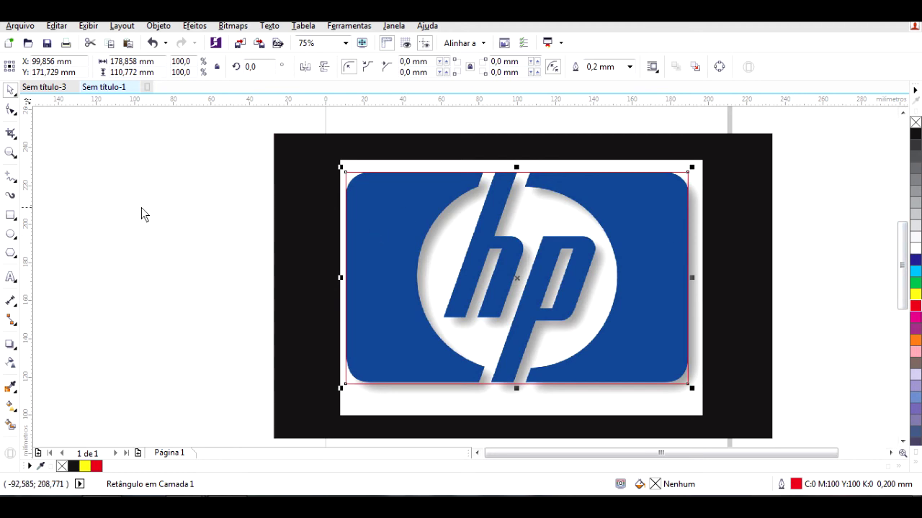
Step: Round all corners of the red-outlined rectangle with the Shape tool to a radius of about 11 mm, following the logo's corners
key(F4)
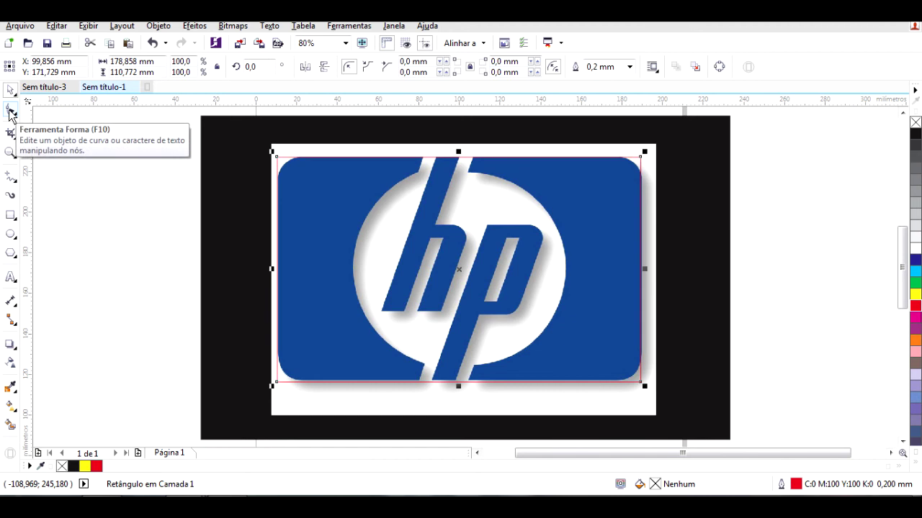
click(9, 112)
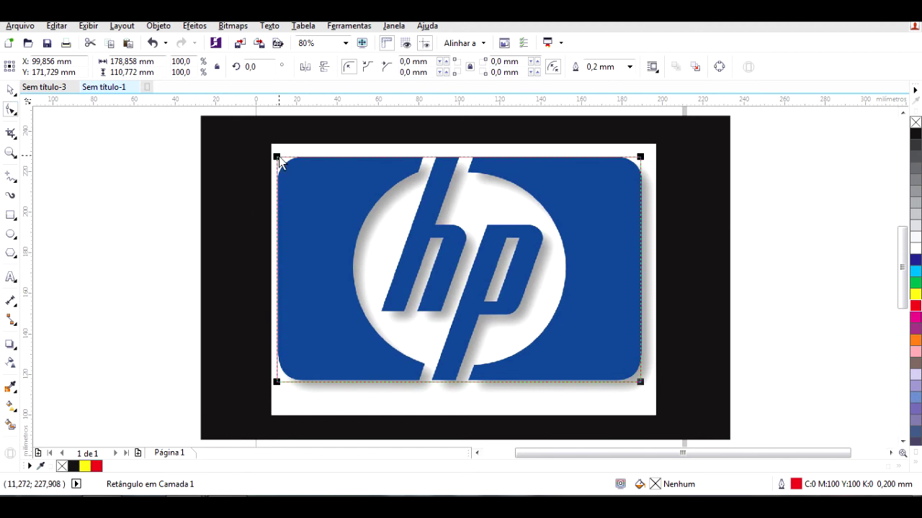
drag(278, 158, 301, 171)
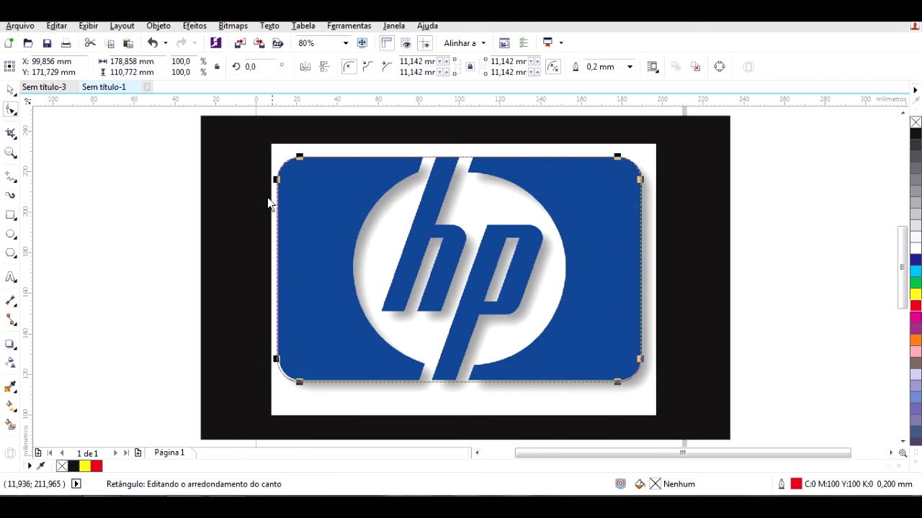
click(10, 90)
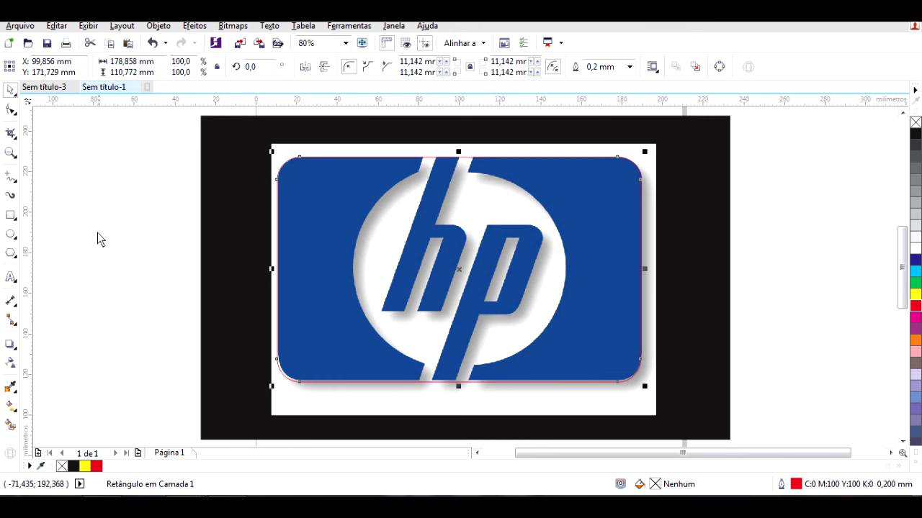
Step: Draw a circle about 98 mm in diameter over the white round area of the HP logo
click(11, 236)
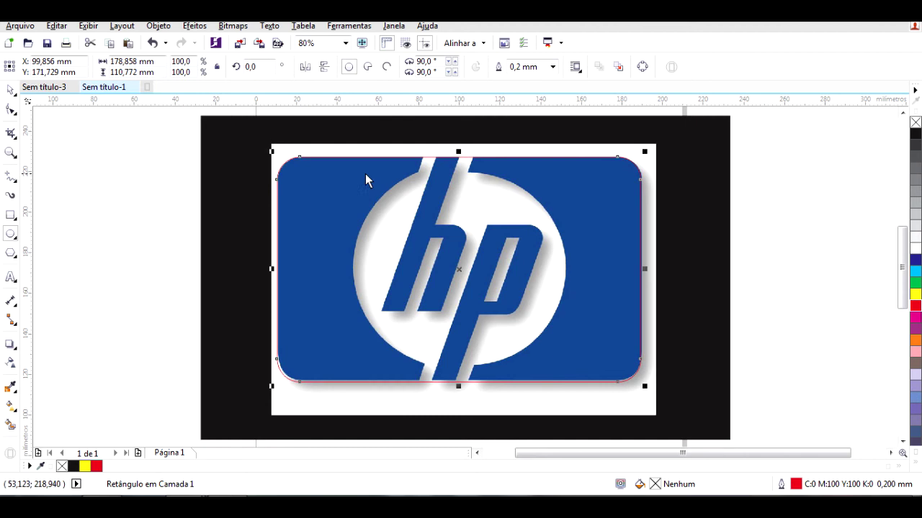
drag(354, 170, 553, 321)
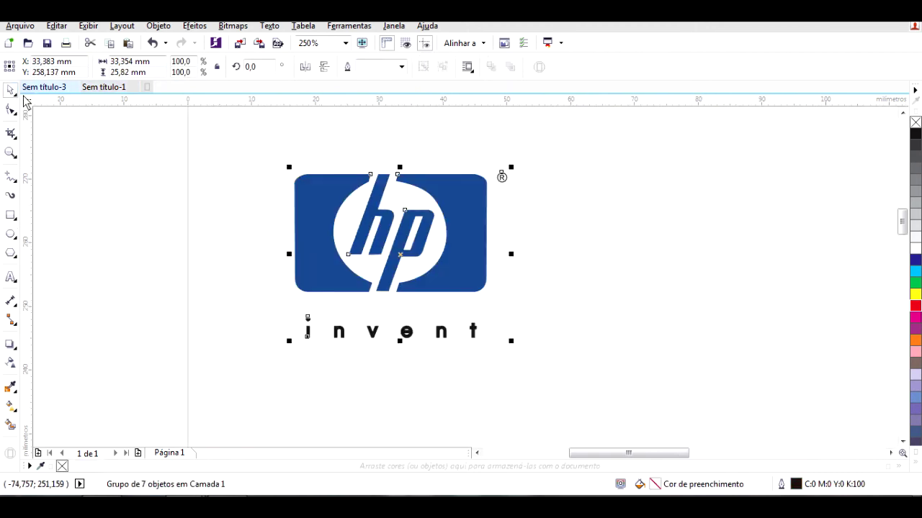
Step: Examine the finished HP vector logo in document Sem título-3 up close, and return to document Sem título-1
key(shift+F2)
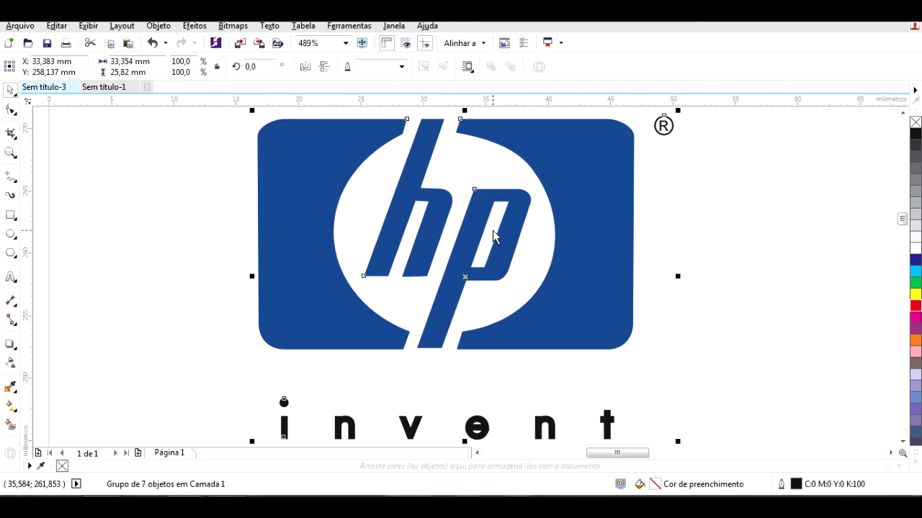
click(394, 26)
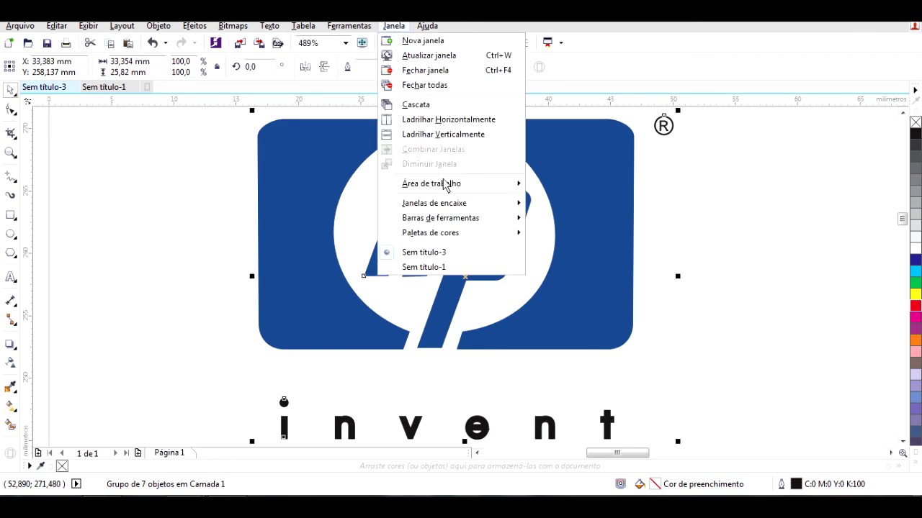
click(469, 291)
click(394, 26)
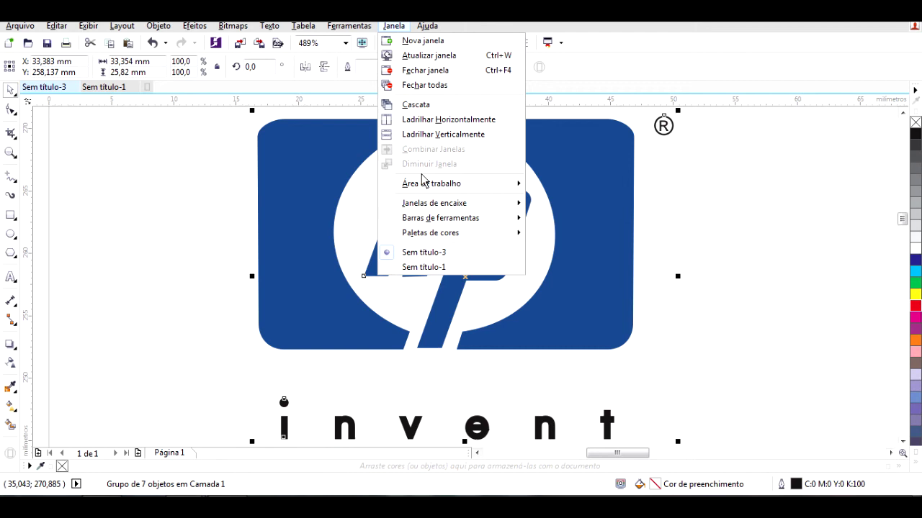
click(419, 263)
Step: Fit the circle to the logo's white round area by widening it to about 105 mm, and give it a red outline
click(742, 230)
click(512, 270)
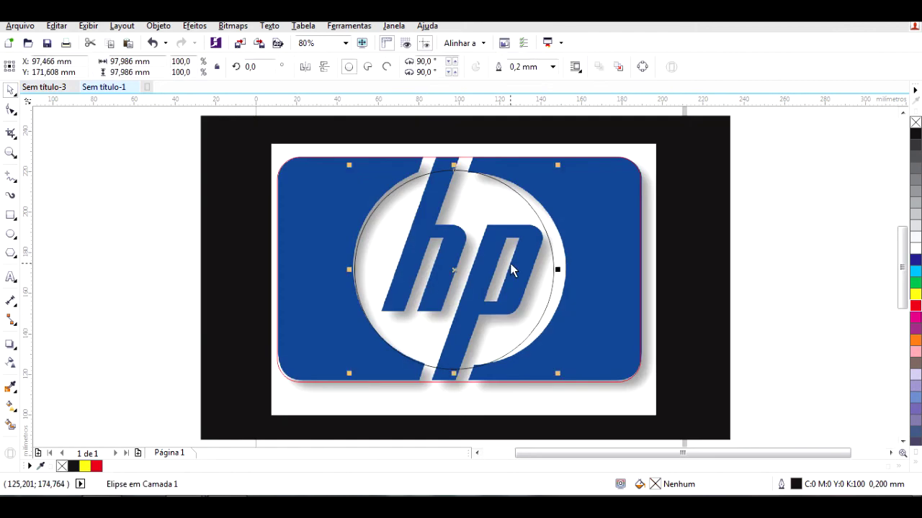
drag(558, 270, 573, 269)
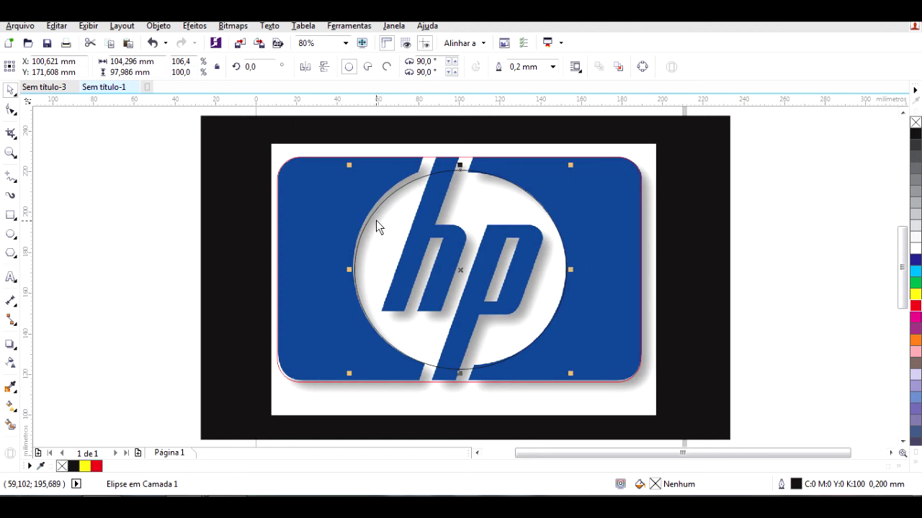
drag(353, 267, 352, 268)
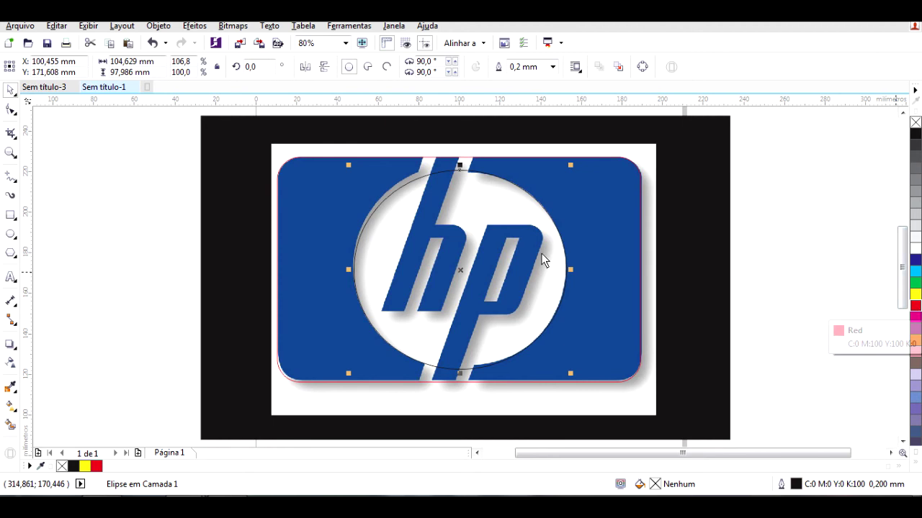
click(472, 206)
drag(465, 173, 458, 166)
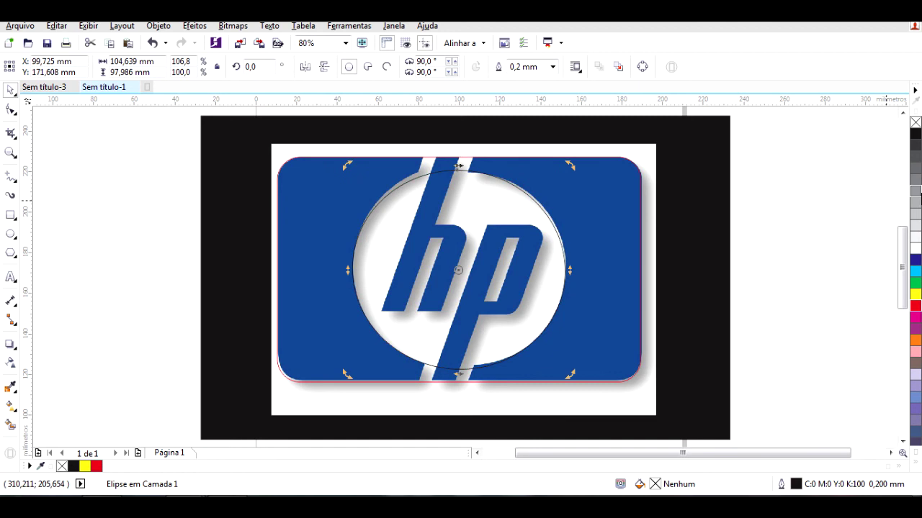
right_click(916, 307)
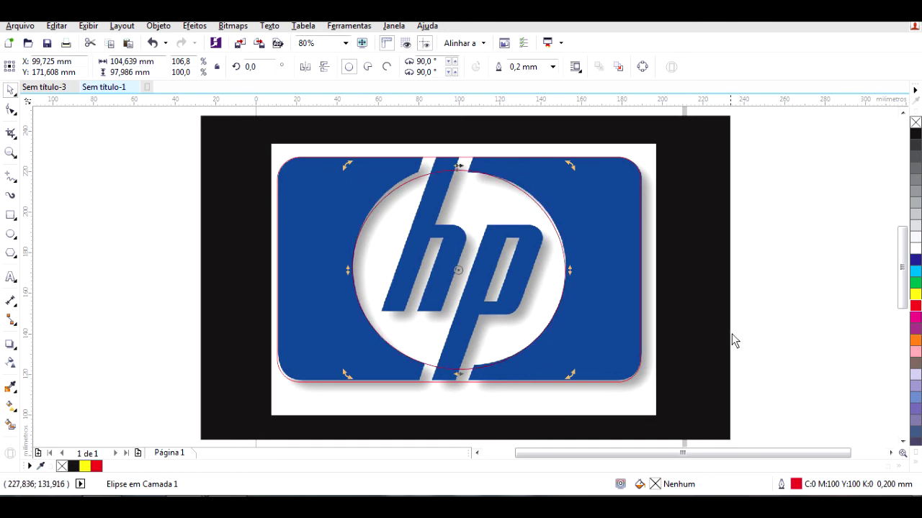
key(Escape)
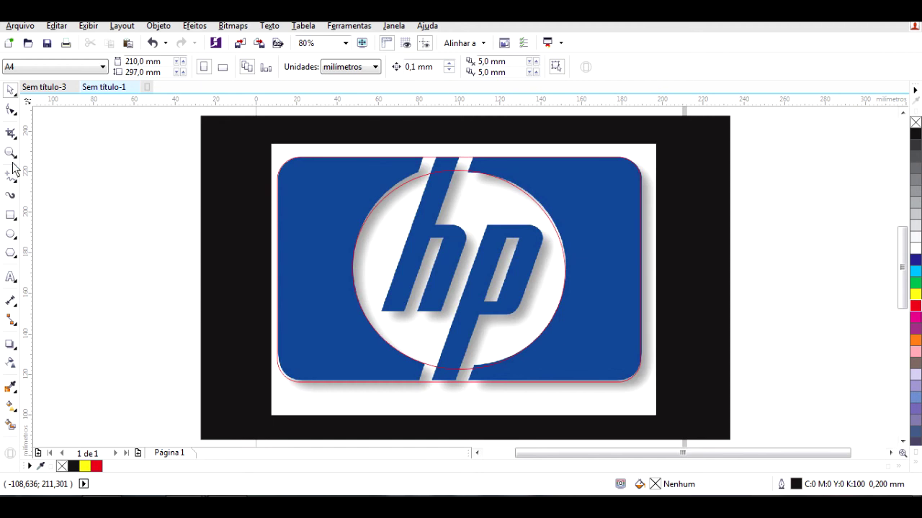
Step: Draw a rectangle about 27 × 21 mm over the upper end of the h stem, starting at the panel's top edge
click(13, 114)
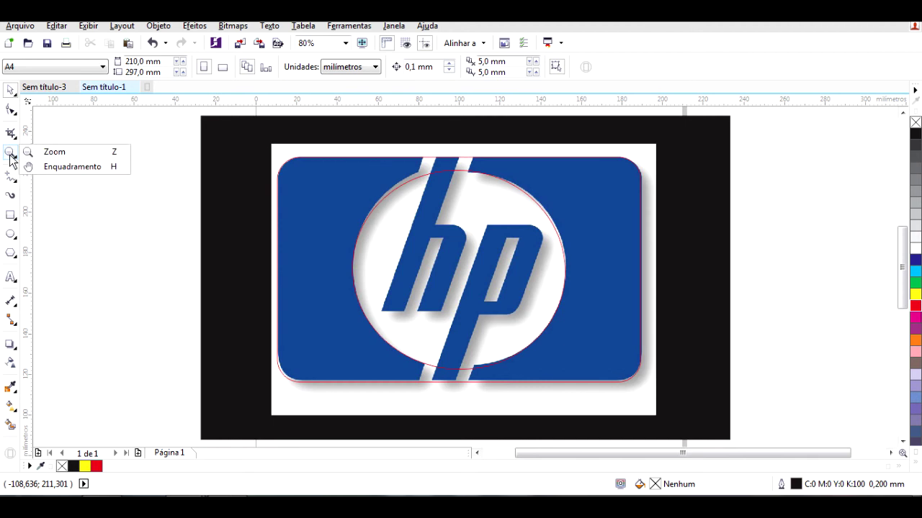
mouse_move(10, 180)
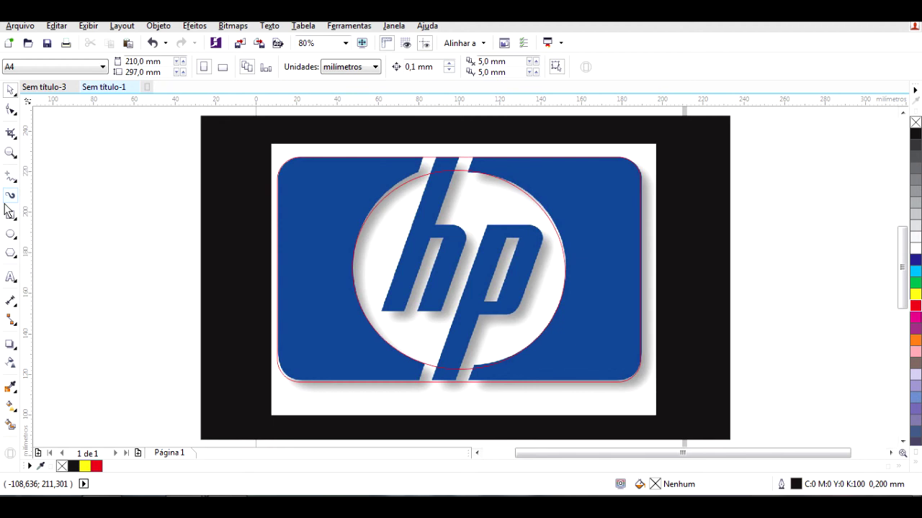
mouse_move(11, 214)
click(45, 212)
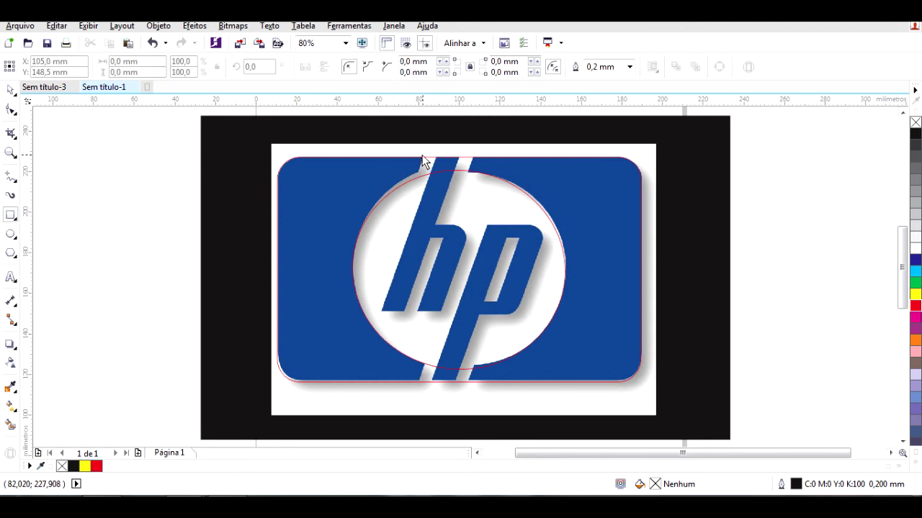
drag(418, 157, 475, 200)
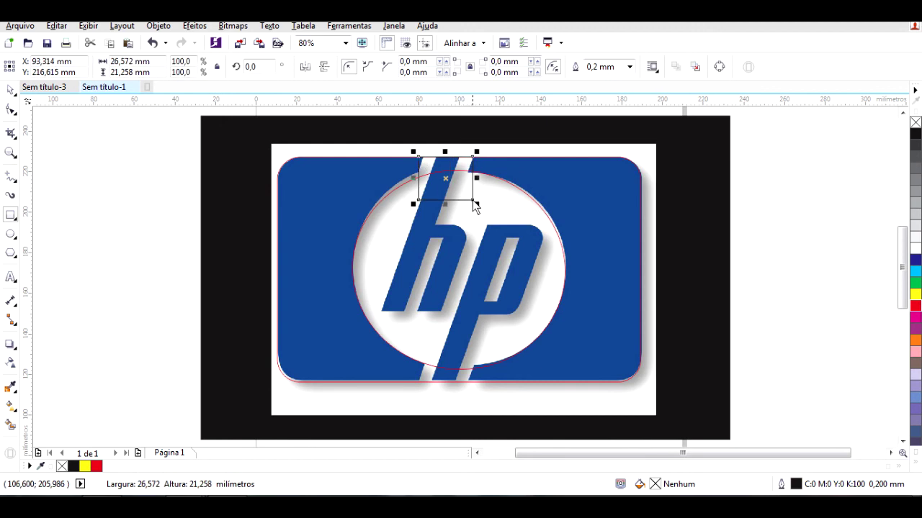
Step: Skew the small rectangle to the slant of the h stem, fitting it over the white gaps at about 33 mm overall width
key(space)
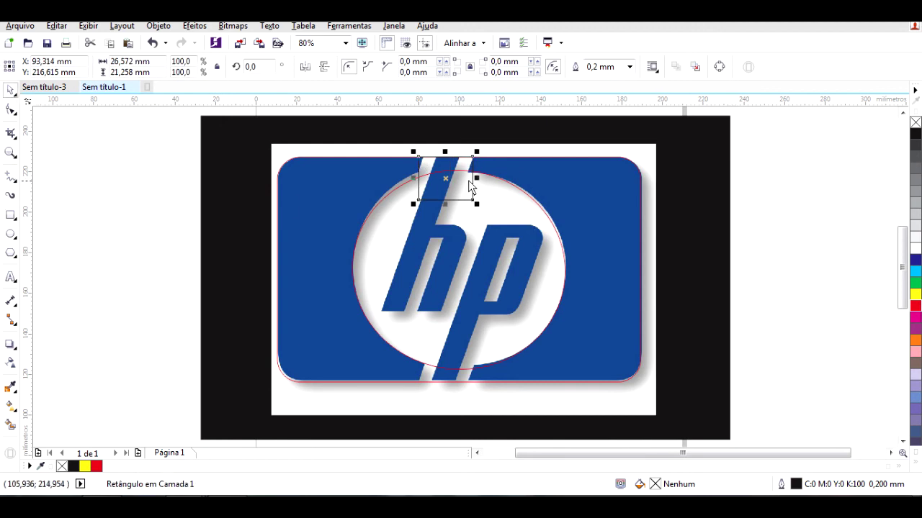
click(448, 177)
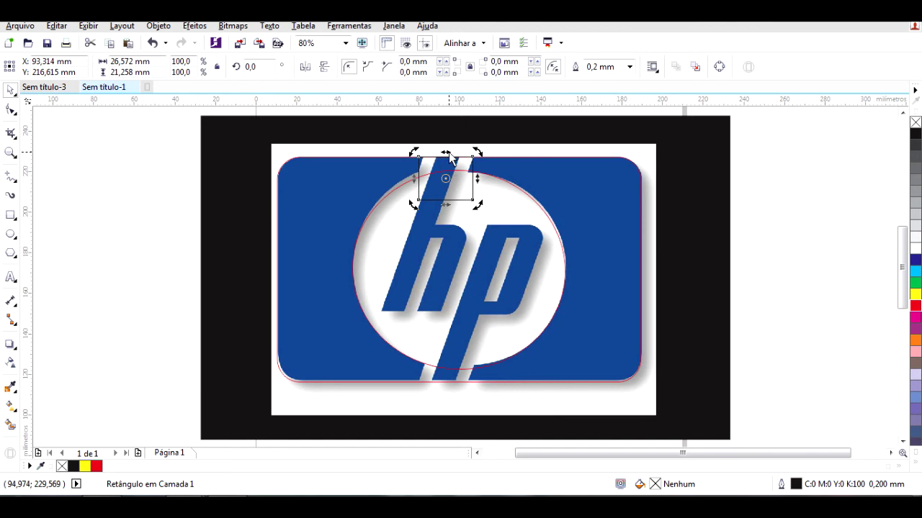
drag(449, 155, 466, 155)
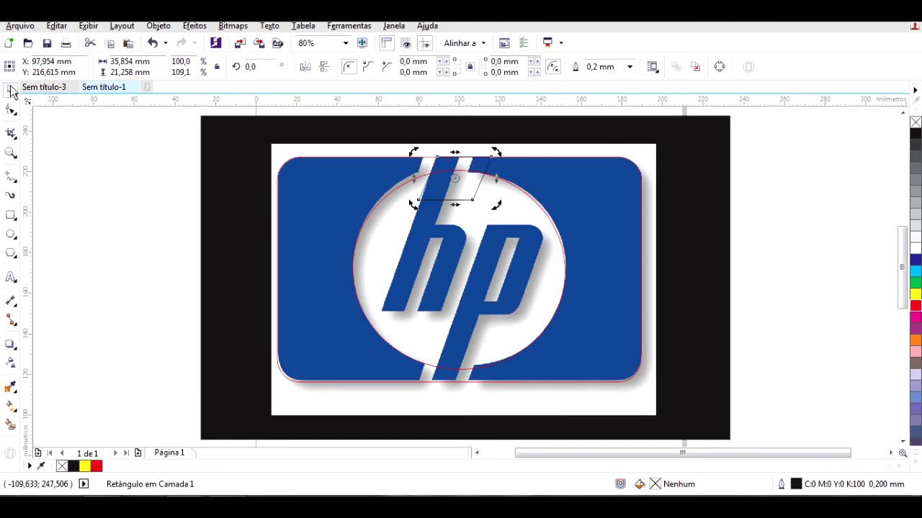
click(465, 182)
mouse_move(463, 180)
mouse_down()
mouse_move(453, 179)
mouse_move(478, 180)
mouse_up()
click(481, 179)
click(477, 185)
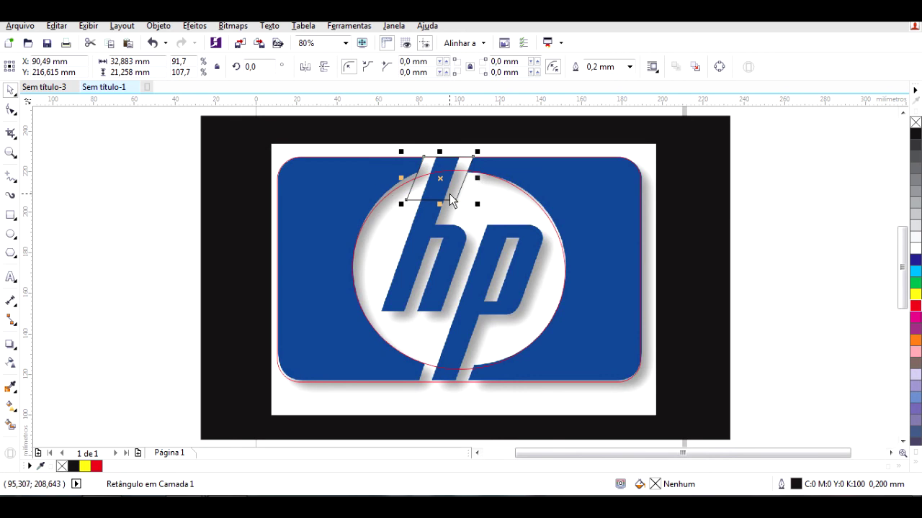
Step: Place a copy of the slanted shape over the lower end of the p stem, at the panel's bottom edge
drag(444, 173, 455, 356)
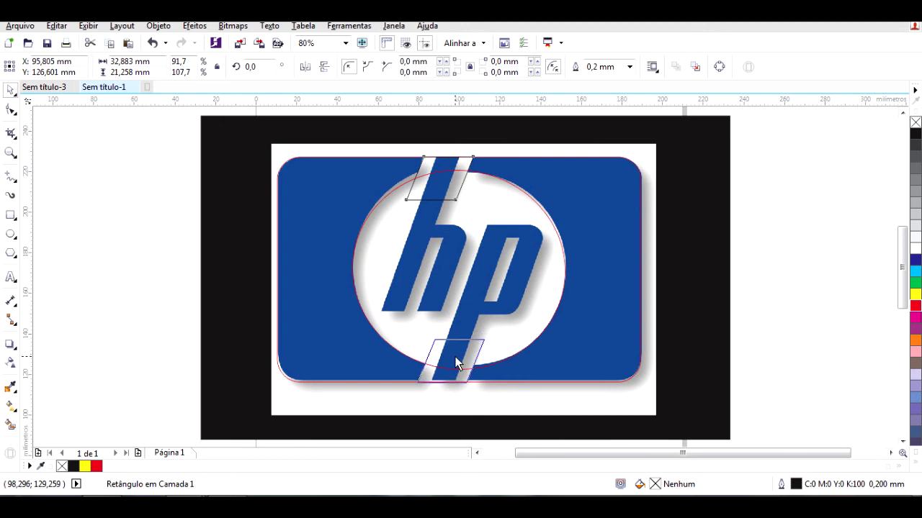
drag(455, 357, 455, 356)
click(836, 308)
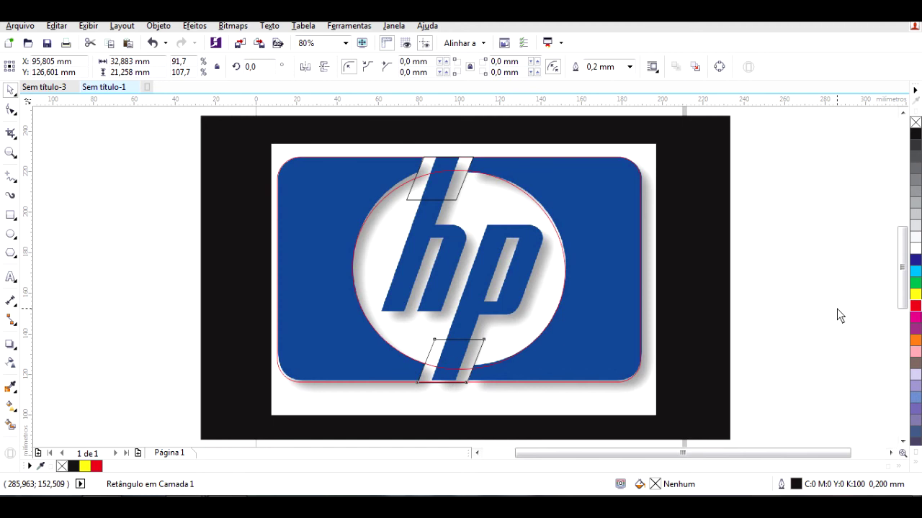
Step: Weld the two slanted shapes and the red-outlined ellipse into a single curve
click(469, 361)
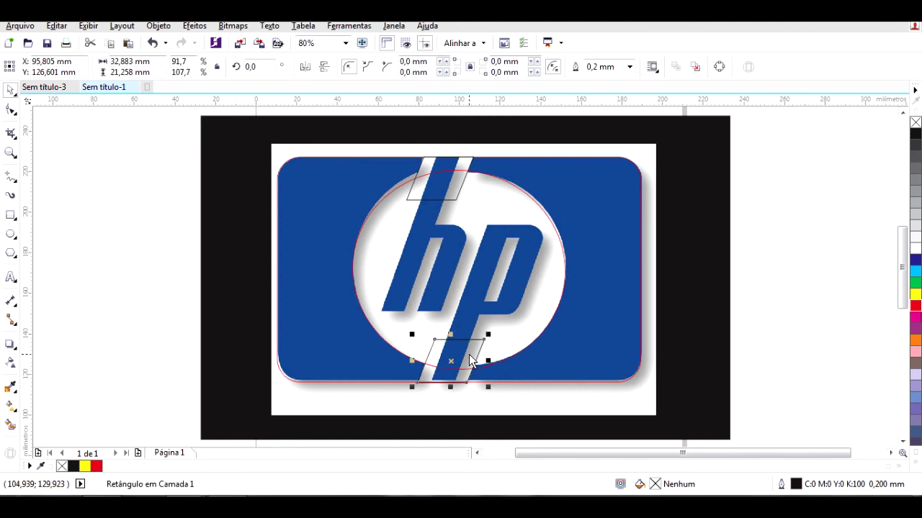
shift+click(442, 165)
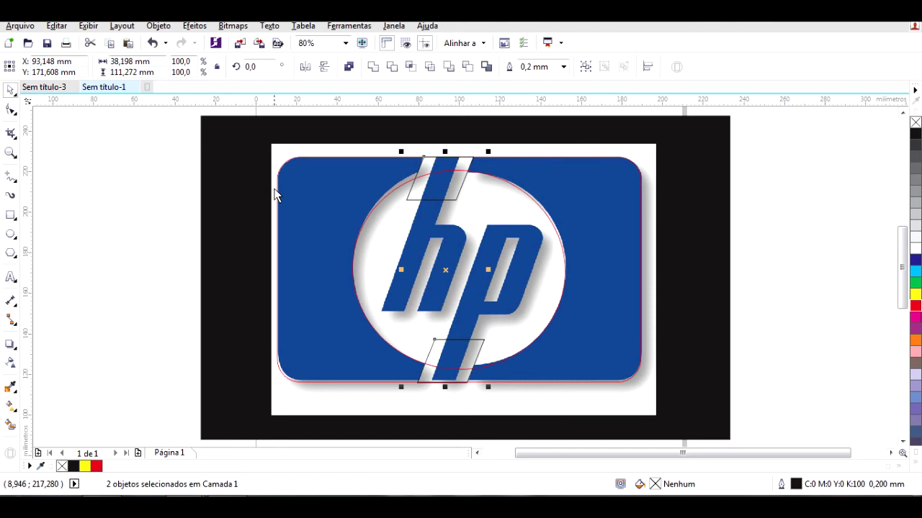
shift+click(529, 213)
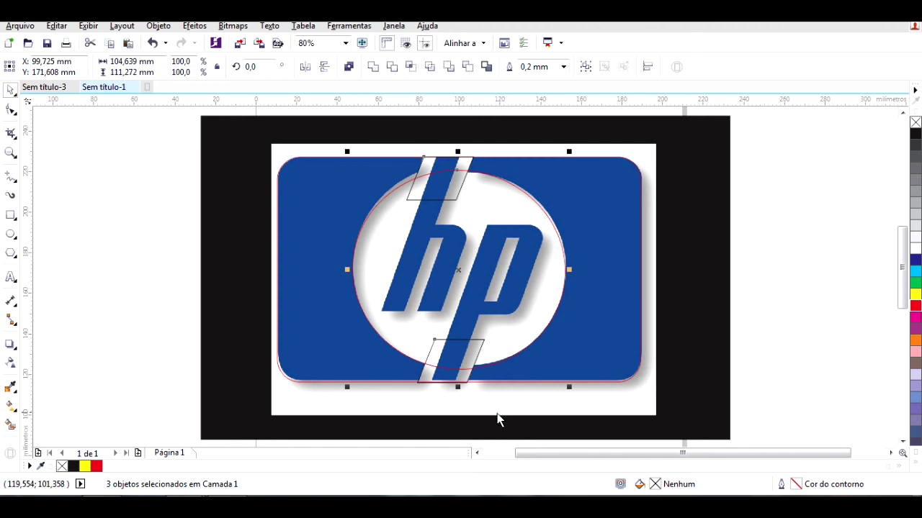
click(372, 67)
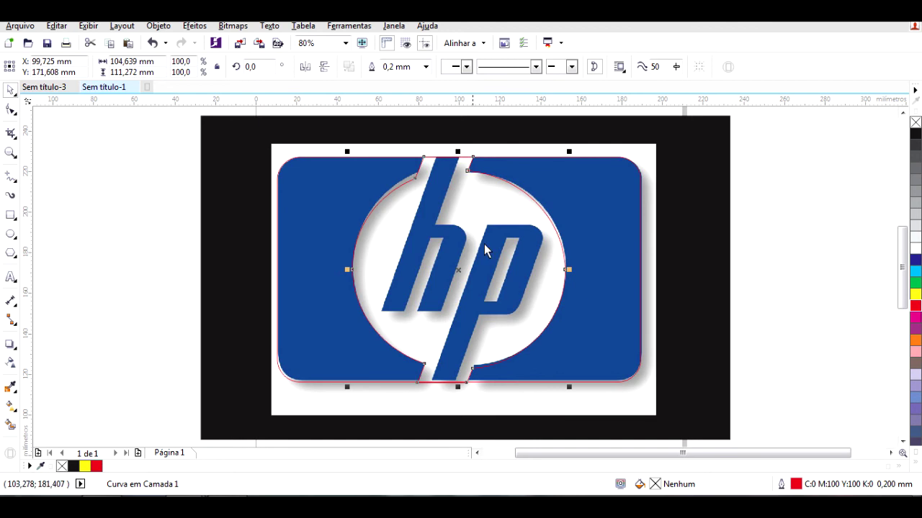
click(792, 206)
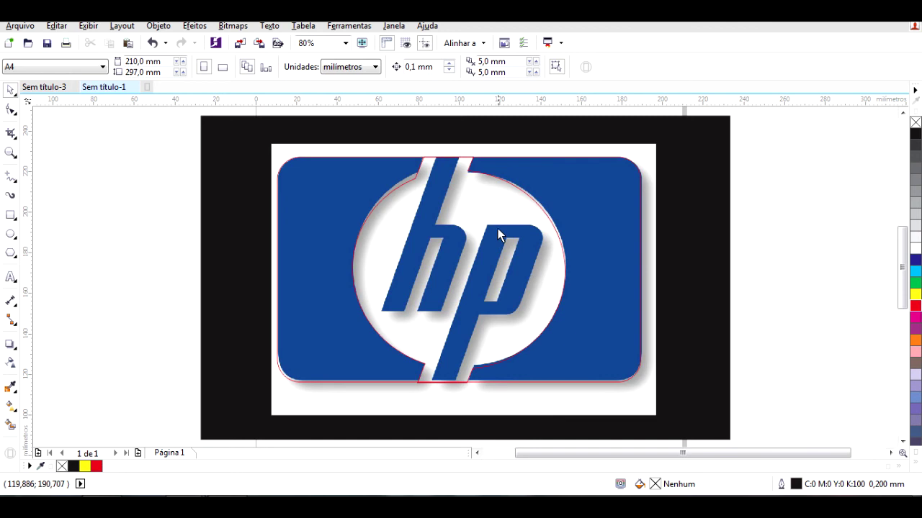
Step: Try a red fill on the welded shape and undo it
click(495, 195)
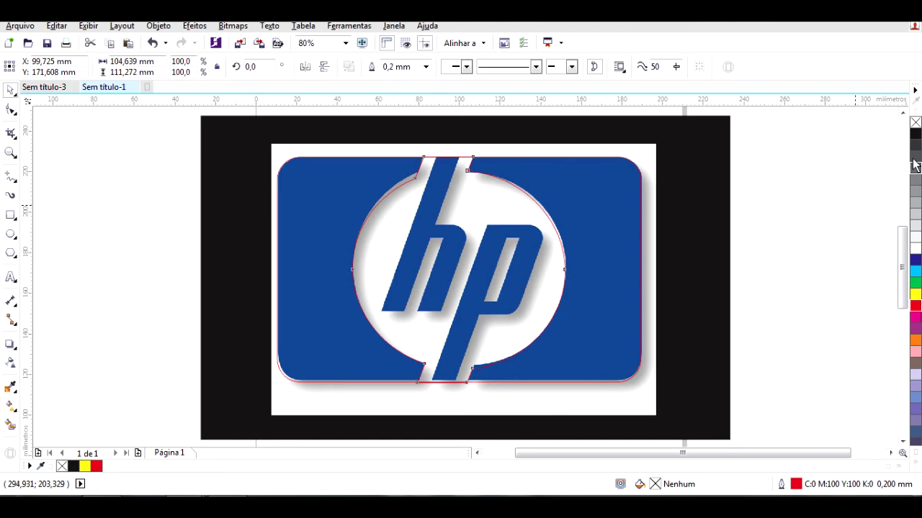
click(915, 305)
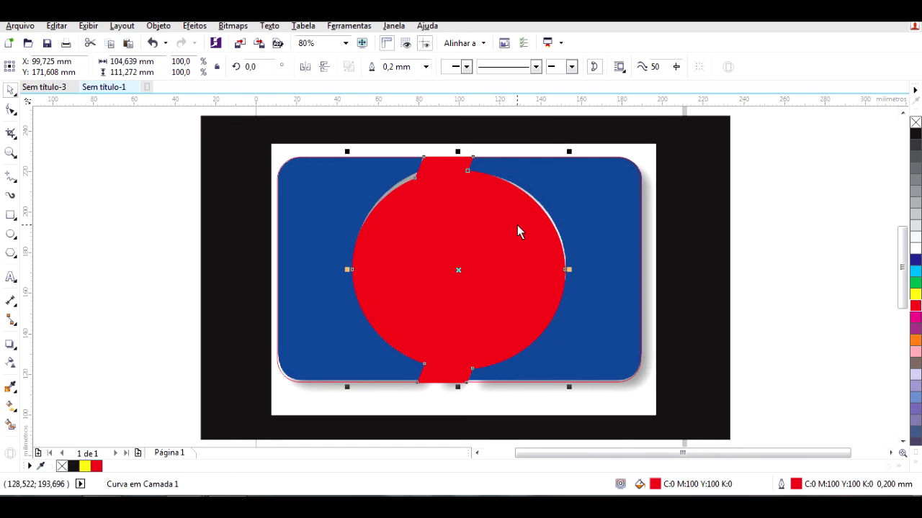
key(ctrl+z)
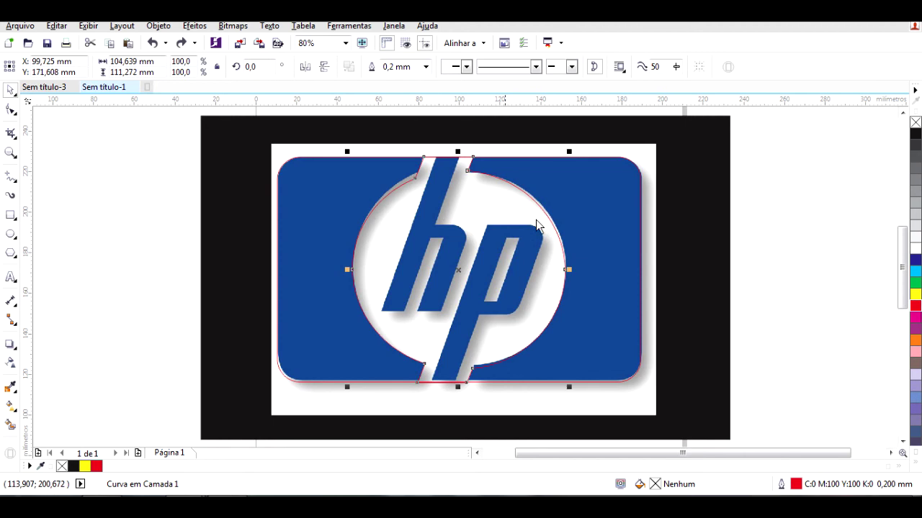
click(812, 235)
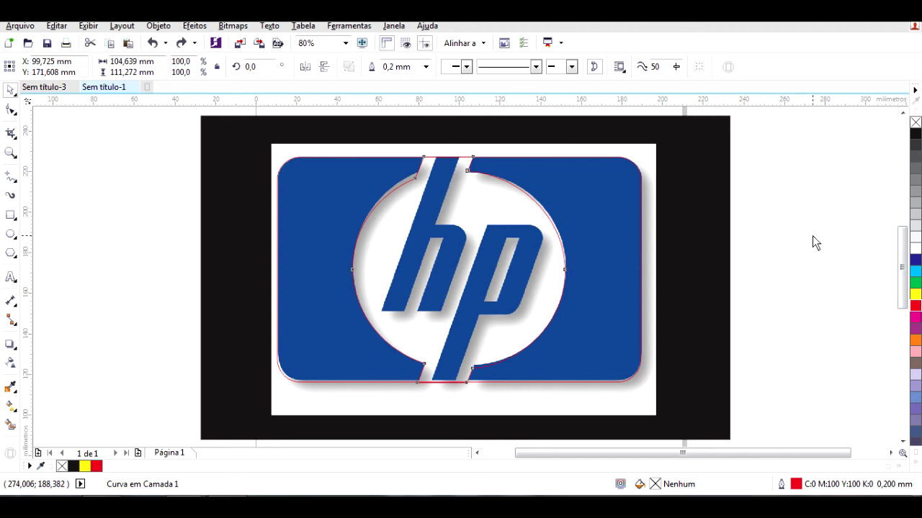
Step: Trim the rounded red-outlined rectangle with the welded shape
click(537, 215)
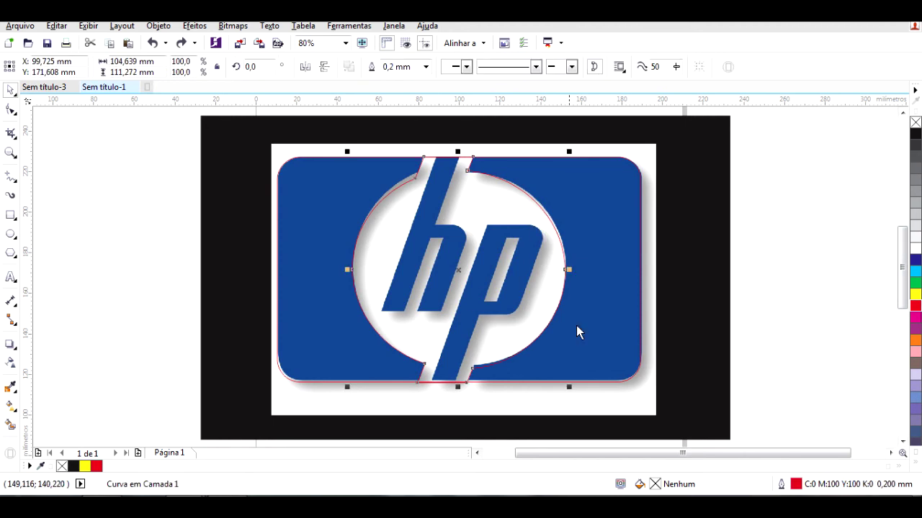
shift+click(627, 219)
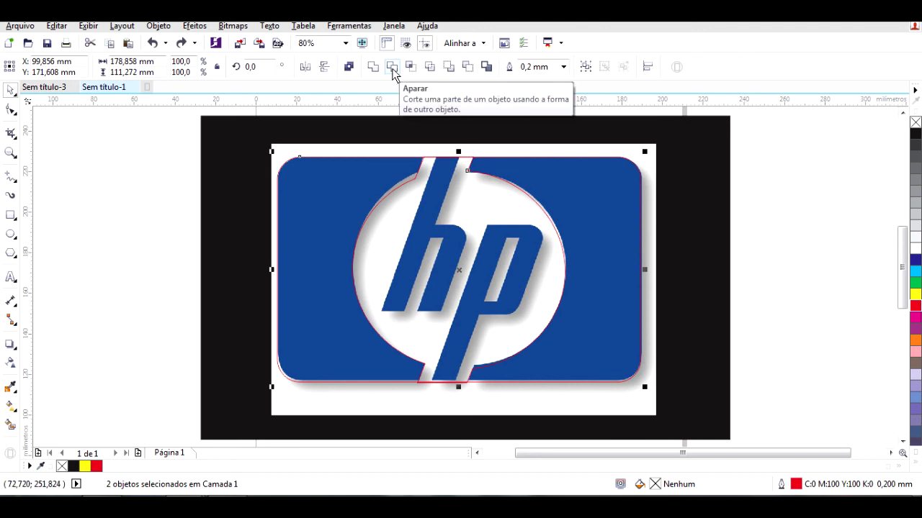
click(391, 66)
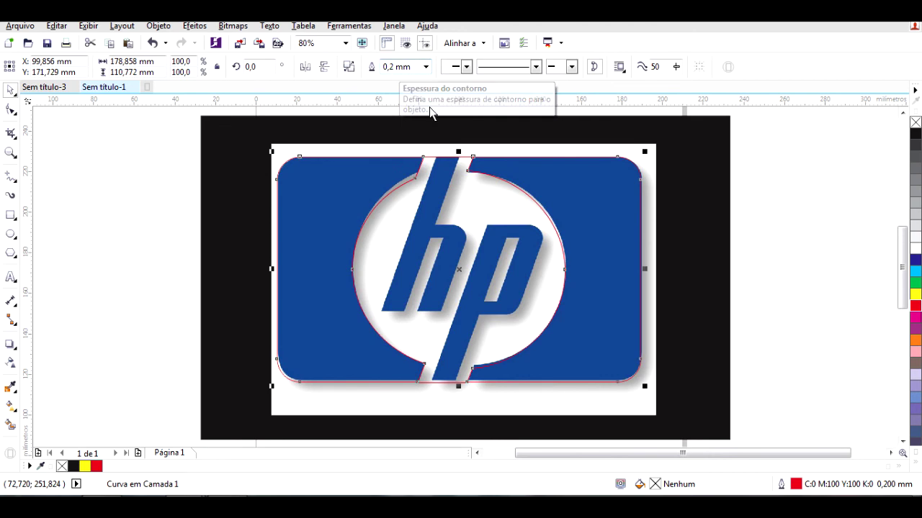
click(762, 248)
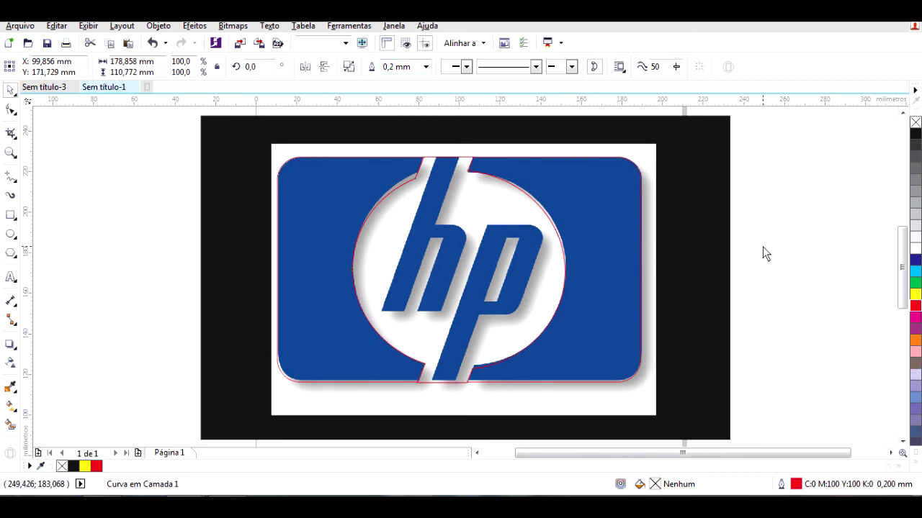
Step: Delete the welded cutting shape and fill the trimmed rounded panel with red
click(481, 237)
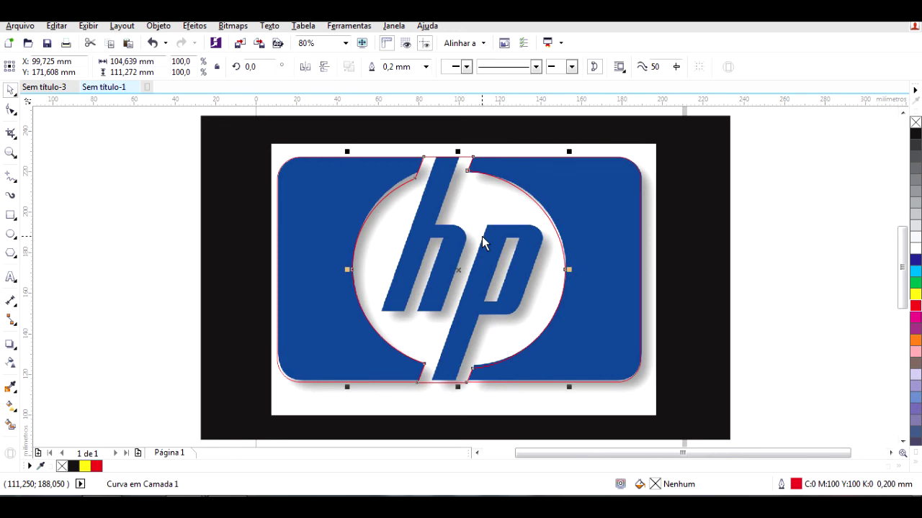
key(Escape)
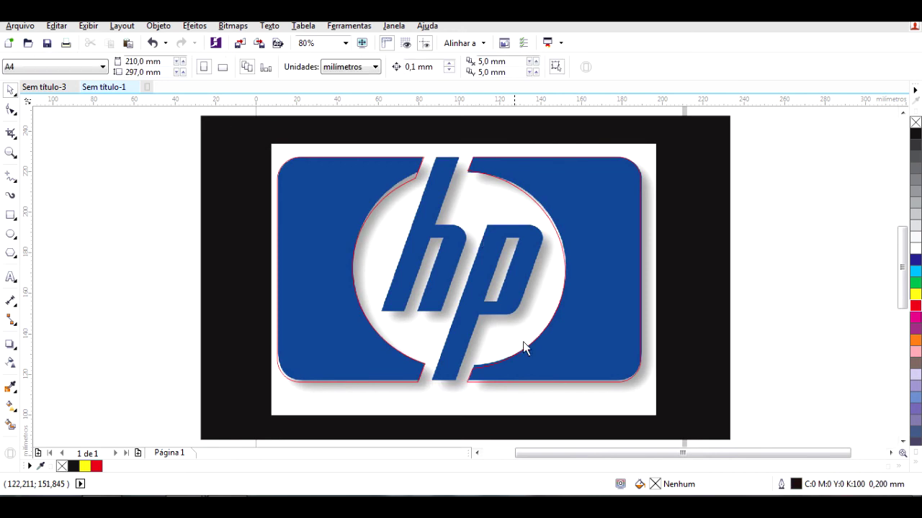
click(603, 303)
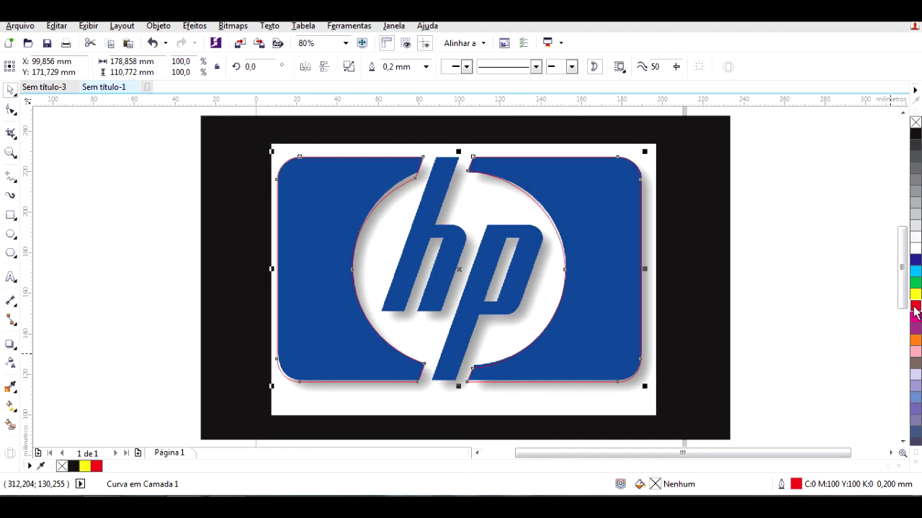
click(915, 306)
Step: Try moving the red panel aside off the logo and undo the move
drag(608, 282, 868, 270)
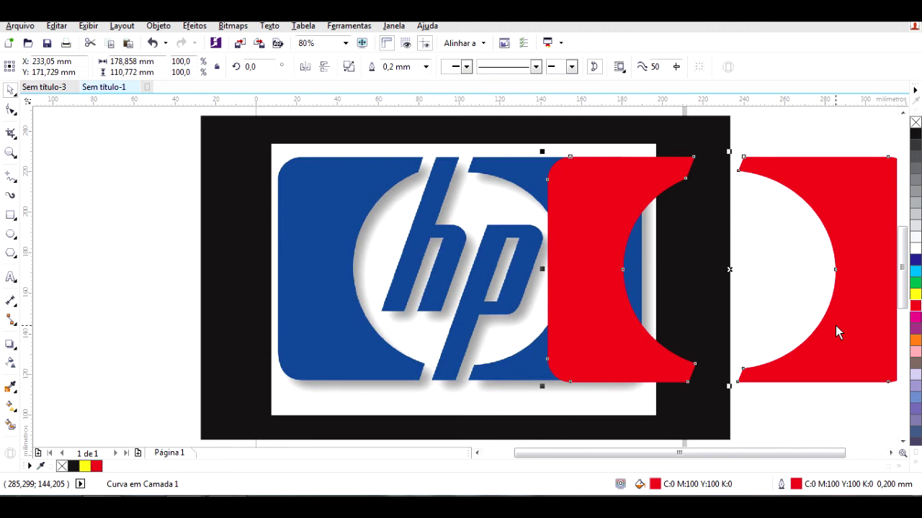
key(ctrl+z)
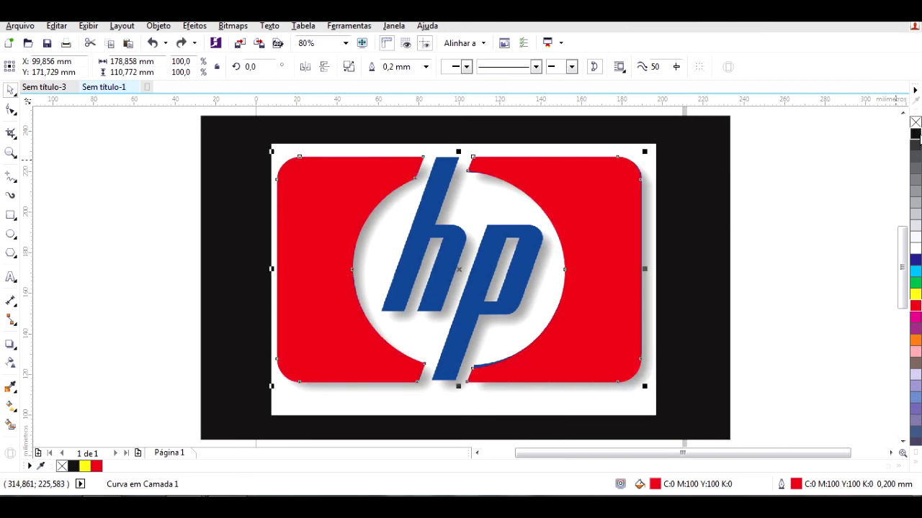
click(829, 256)
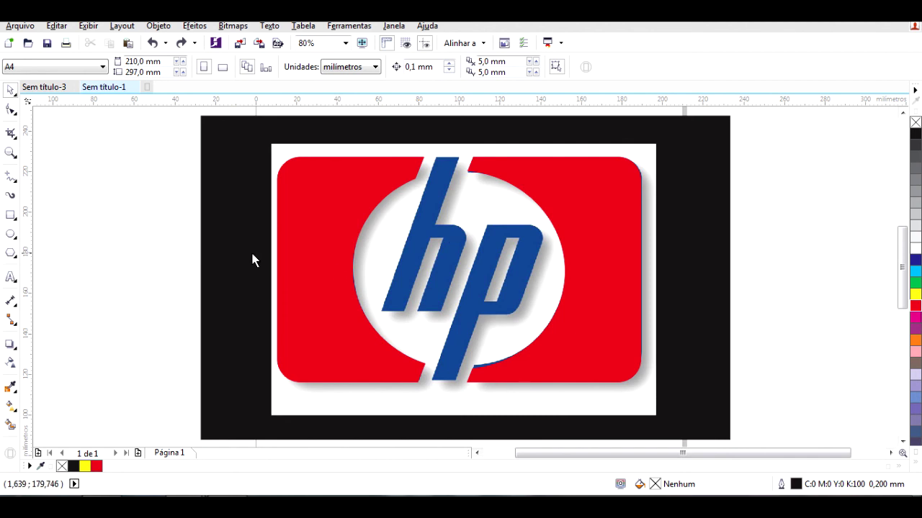
Step: Add the artistic text "hp" in the empty area beside the bitmap and set its font to Exotic-Bold Cn
click(11, 277)
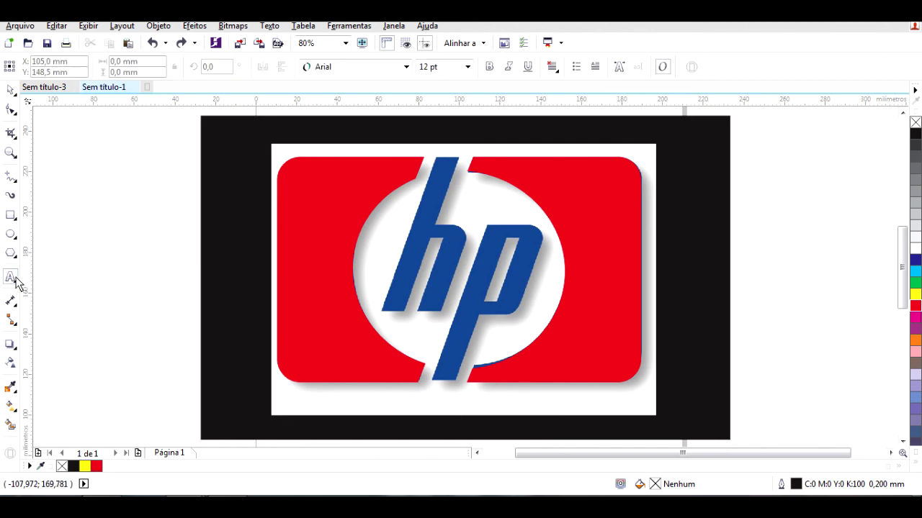
click(136, 205)
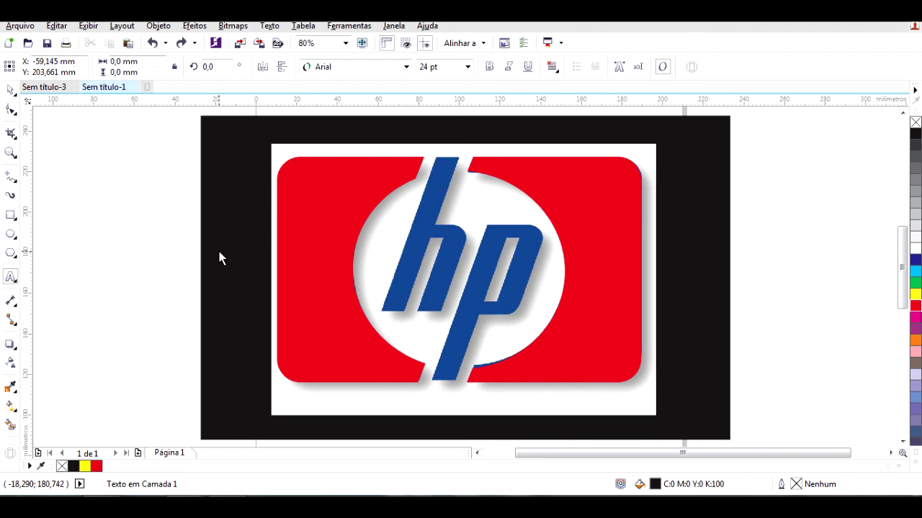
text(hp)
click(10, 88)
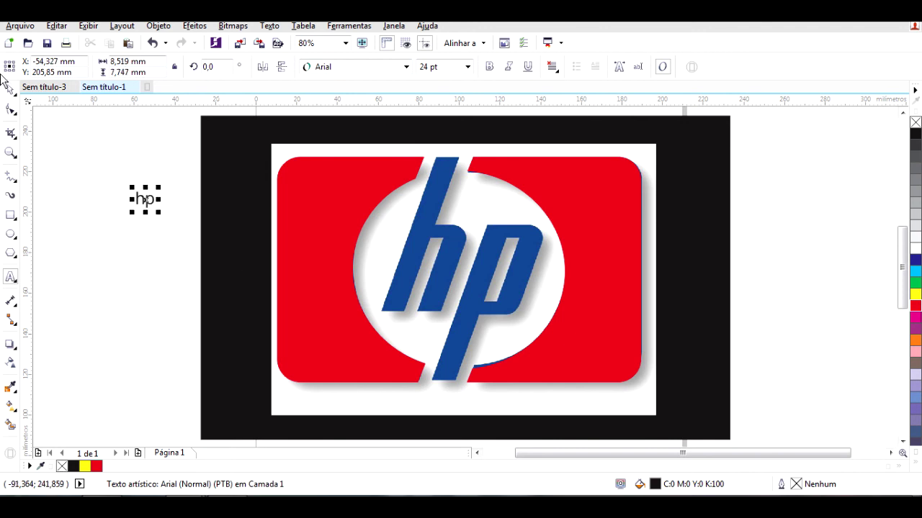
click(387, 71)
text(Exotic-Bold Cn)
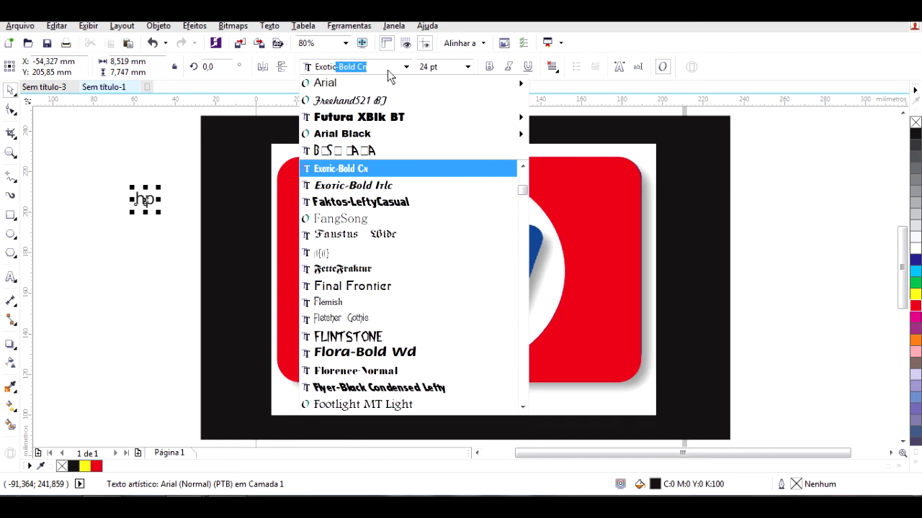
key(Return)
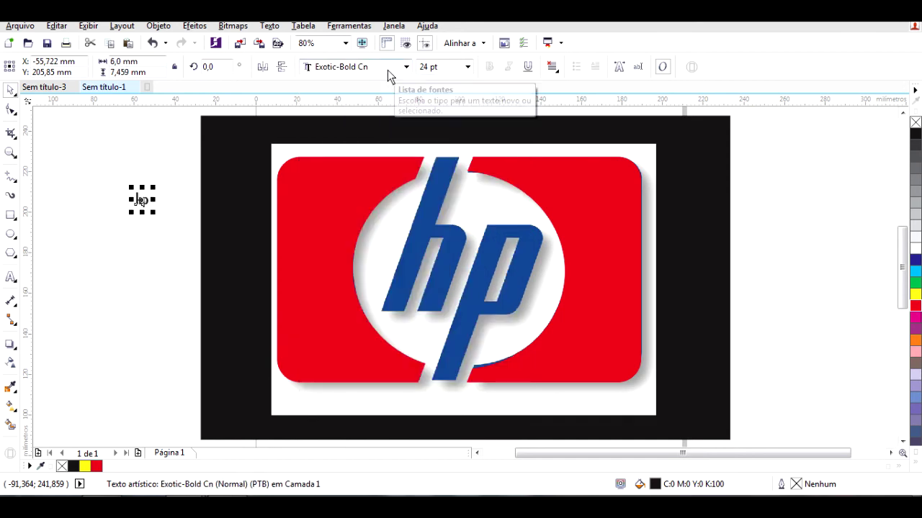
Step: Skew the hp text horizontally so it leans to the right like the logo letters
click(150, 201)
click(147, 201)
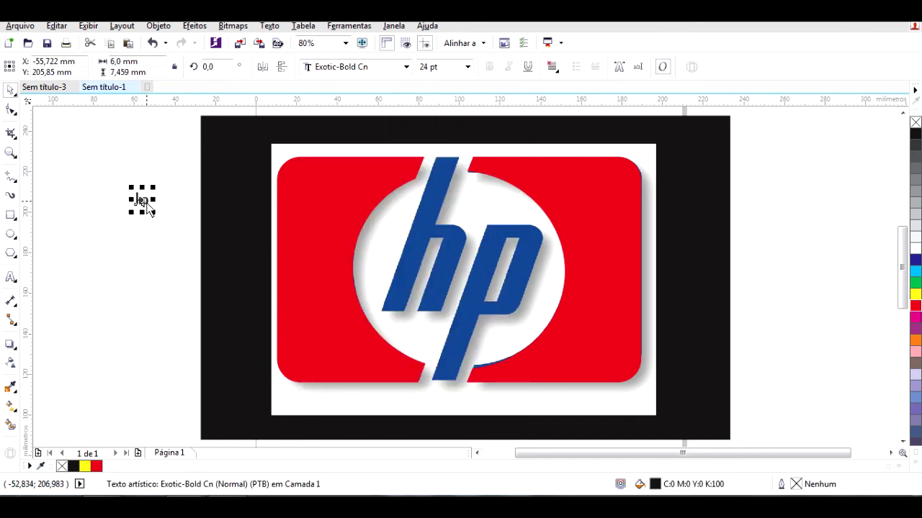
click(146, 201)
click(144, 200)
click(151, 192)
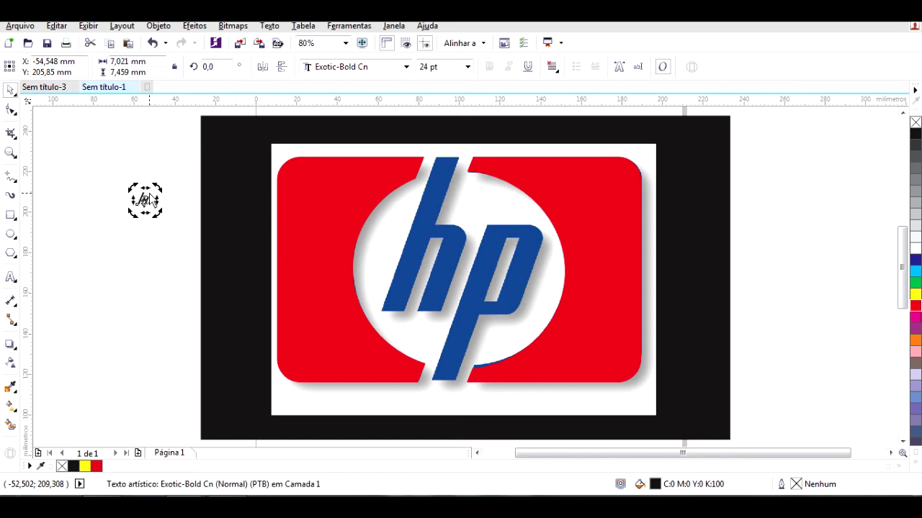
click(148, 209)
click(148, 206)
click(157, 200)
click(158, 202)
Step: Enlarge the slanted hp text to about 340 pt over the logo letters to compare shapes, and delete it
drag(157, 187, 205, 137)
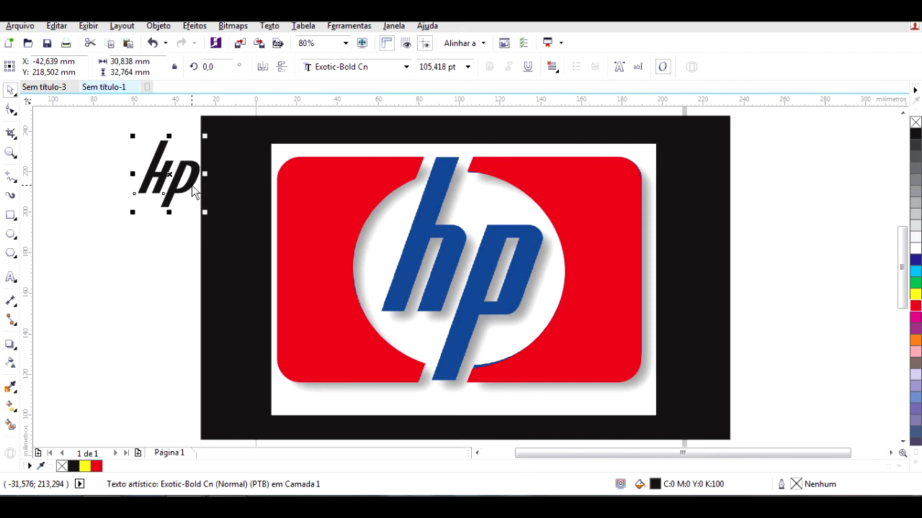
drag(192, 185, 619, 343)
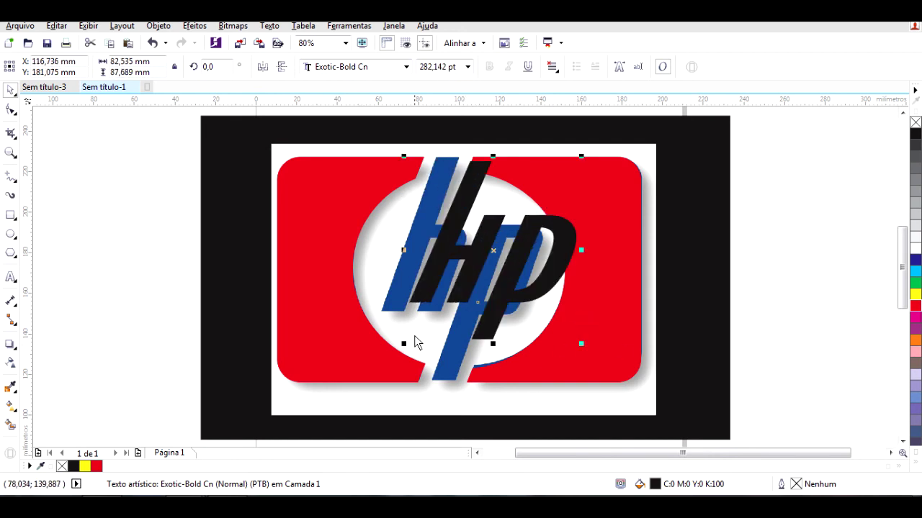
drag(405, 348, 368, 380)
drag(462, 283, 455, 267)
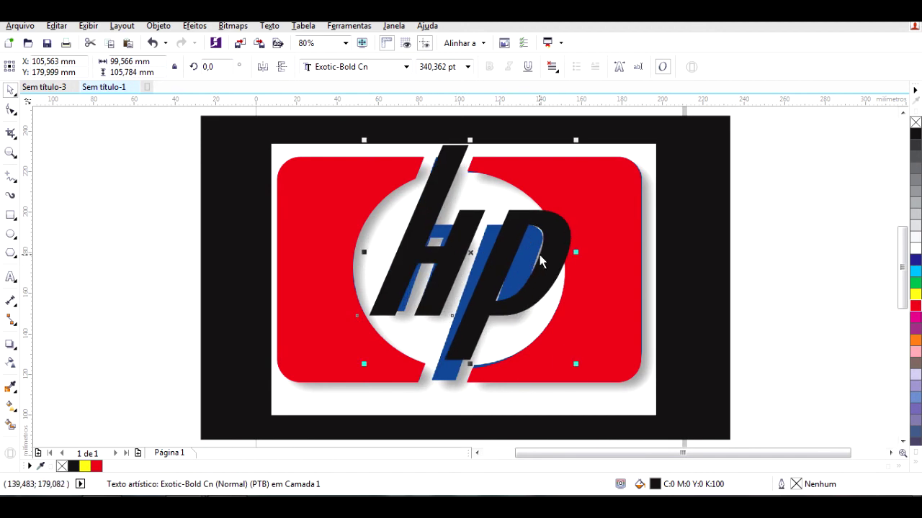
key(Delete)
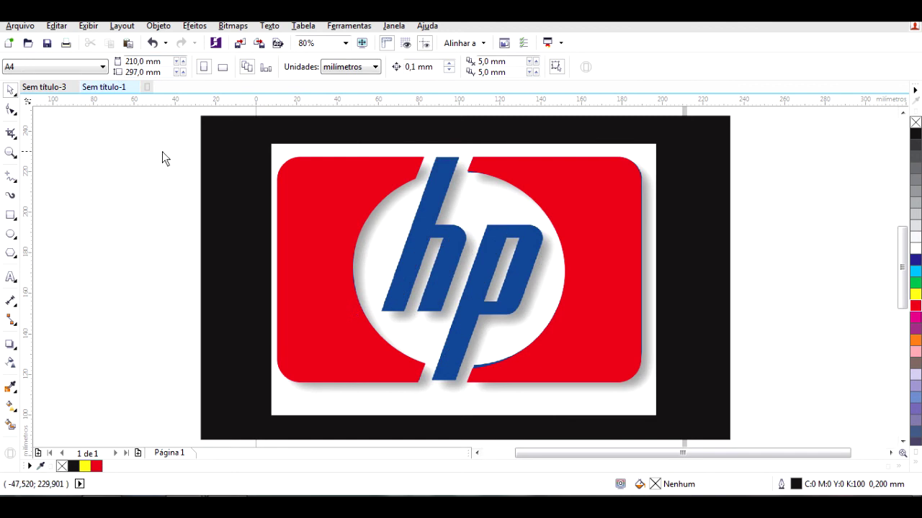
Step: Trace the letter h with the Bézier tool as a closed outline, with a straight segment across its rounded shoulder
click(8, 186)
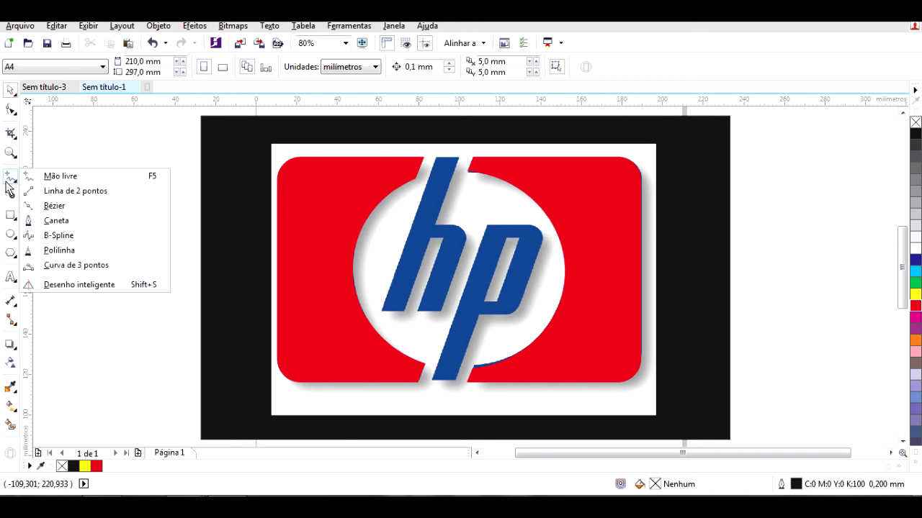
click(42, 206)
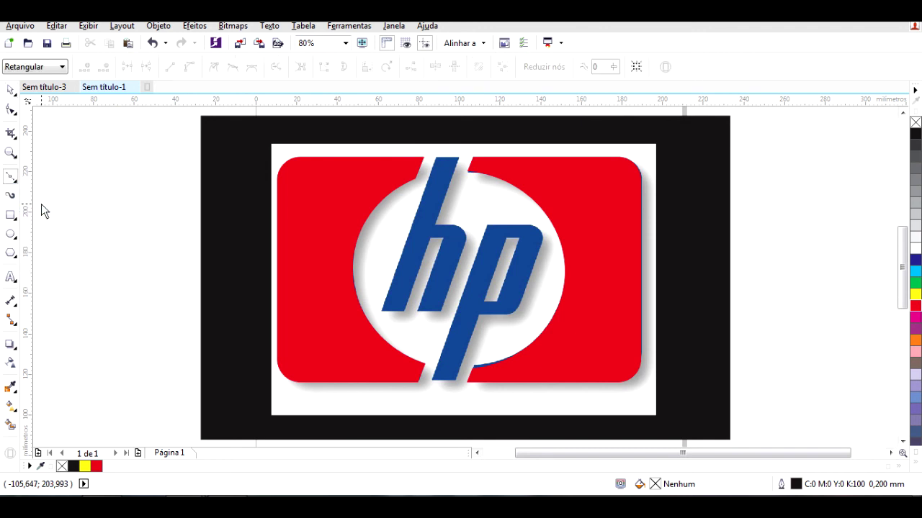
click(381, 312)
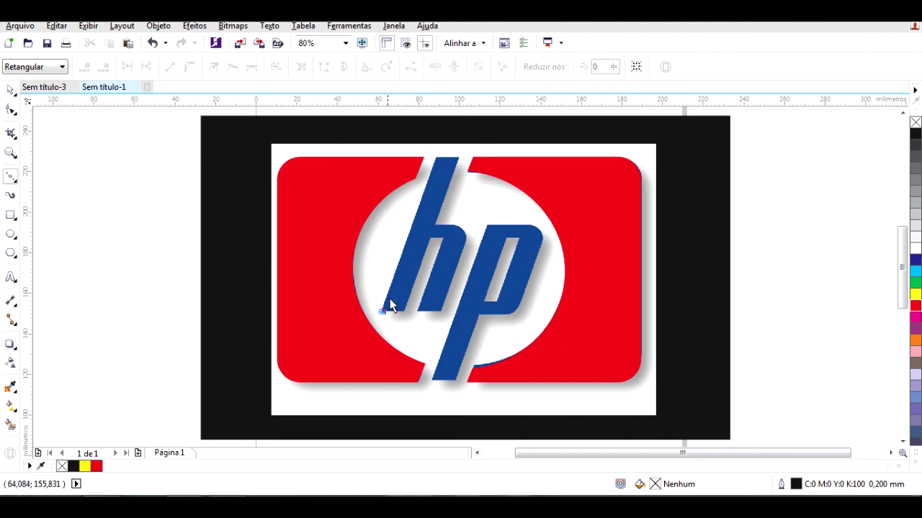
click(436, 158)
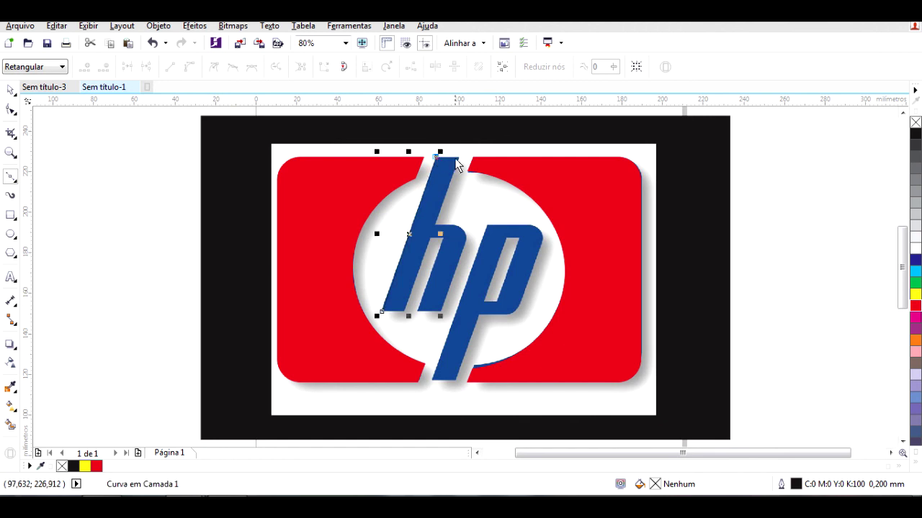
shift+click(459, 159)
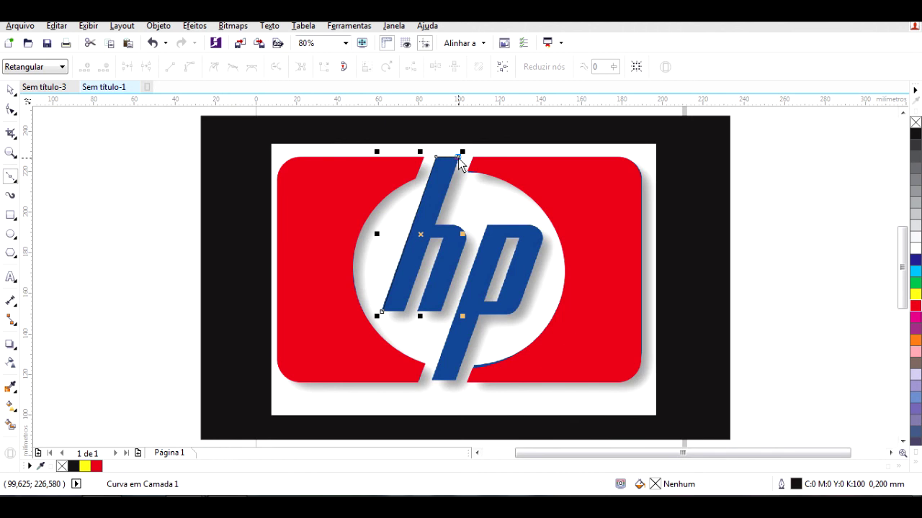
shift+click(436, 227)
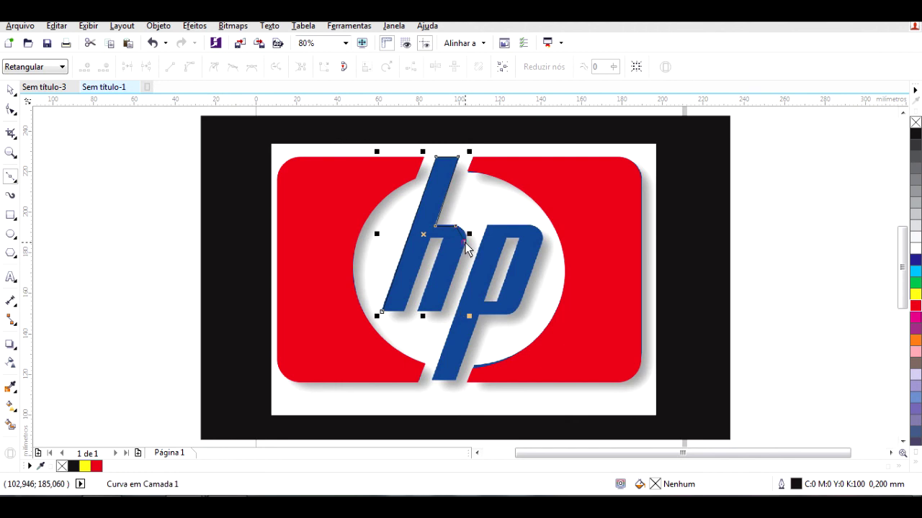
drag(467, 248, 468, 268)
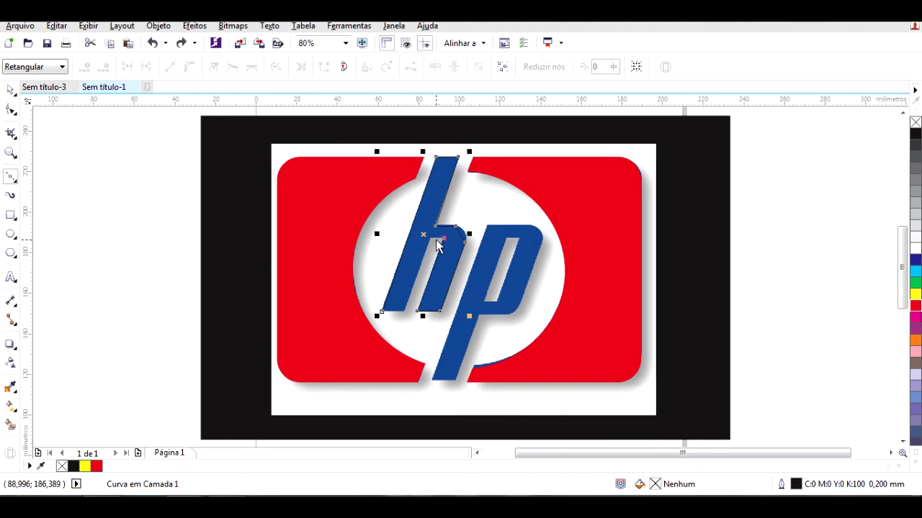
double_click(432, 245)
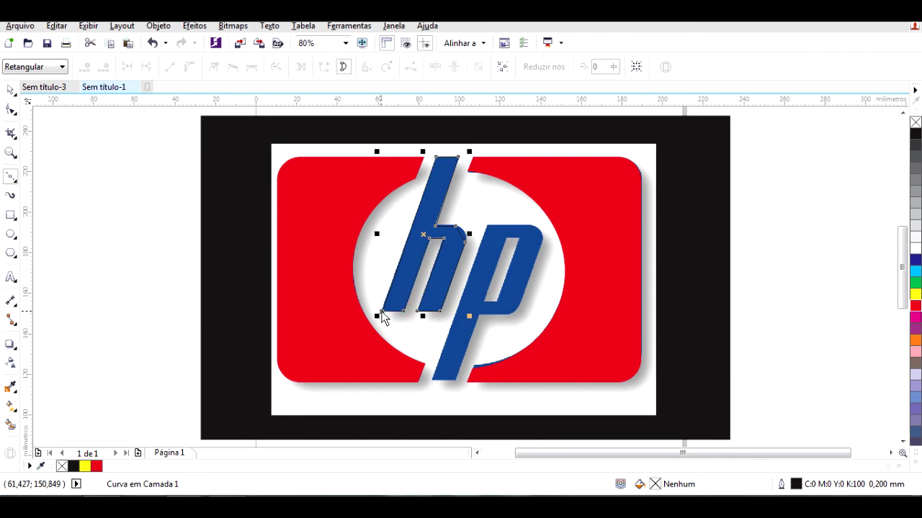
Step: Fill the traced letter h with red
click(9, 90)
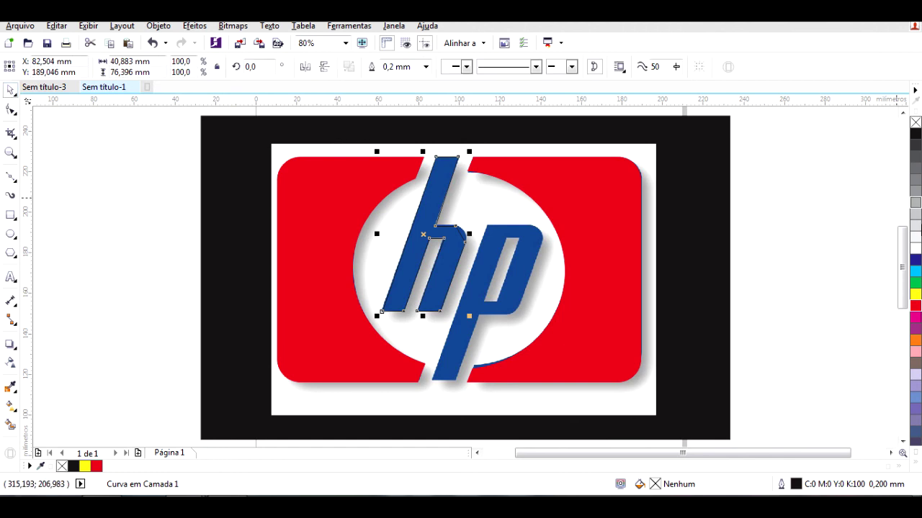
click(915, 307)
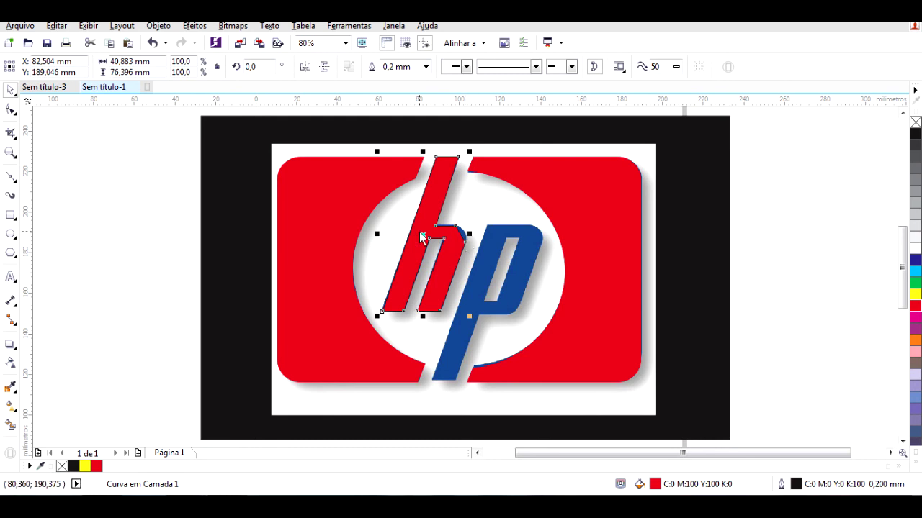
click(794, 167)
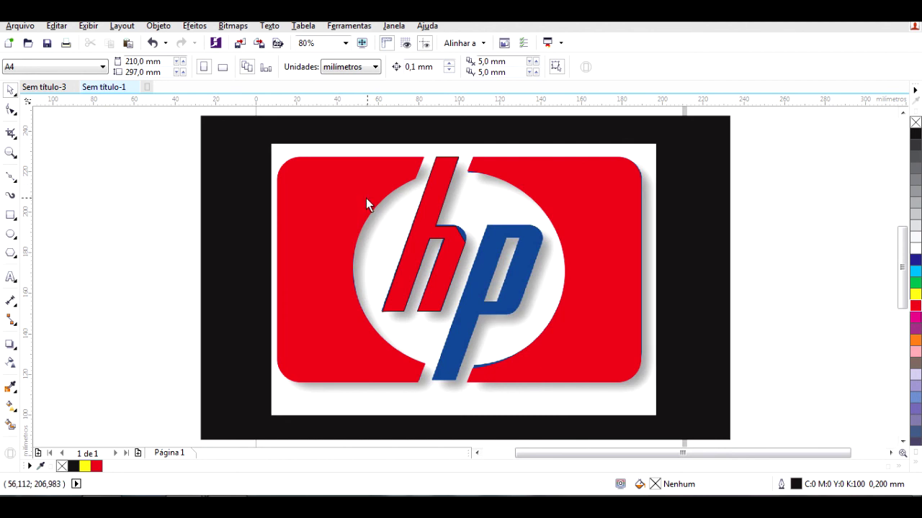
Step: Convert the straight segment at the h's shoulder to a curve and bend it outward to match the rounded corner
drag(347, 159, 494, 323)
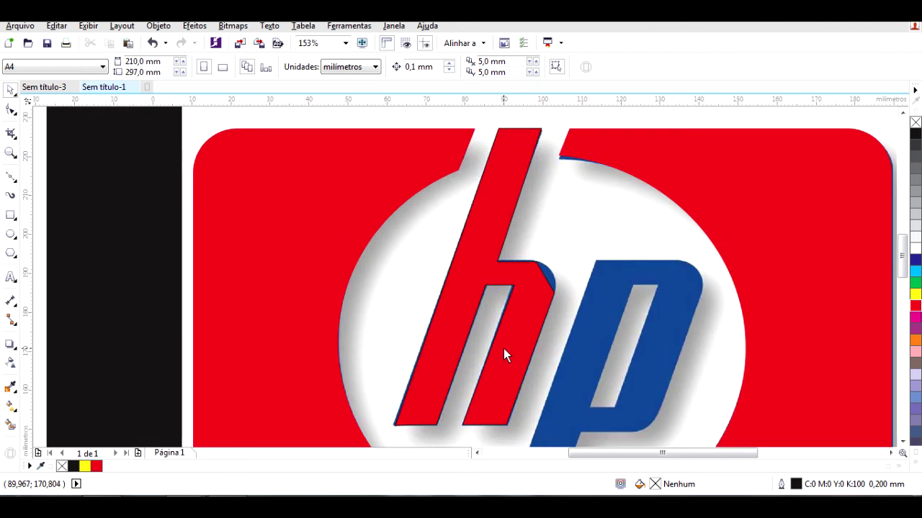
click(10, 111)
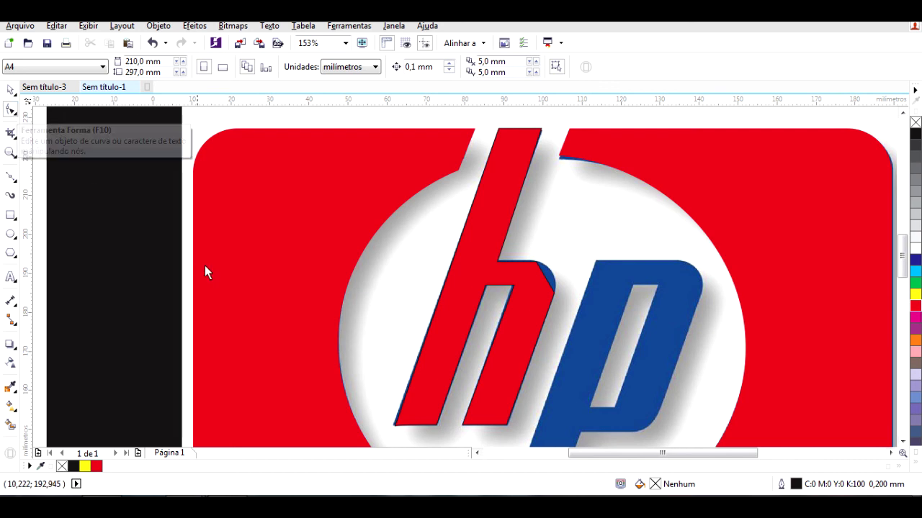
click(543, 275)
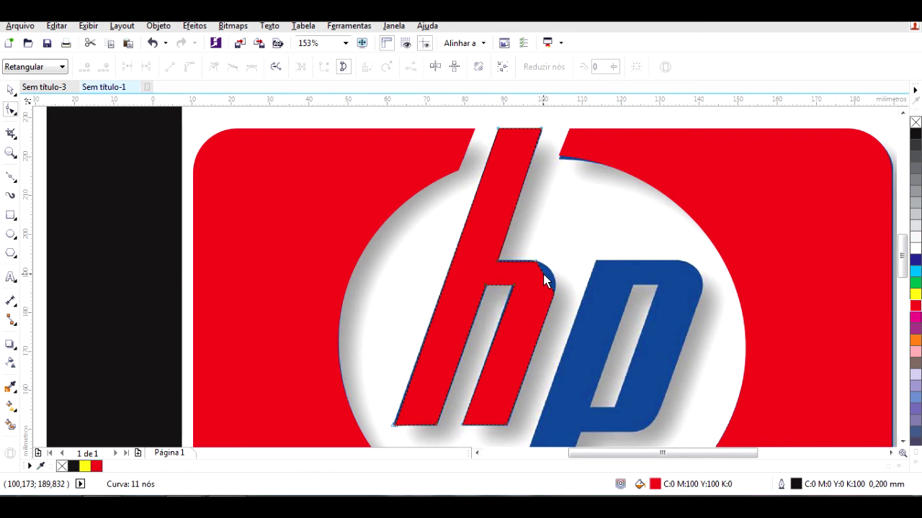
click(544, 279)
right_click(545, 280)
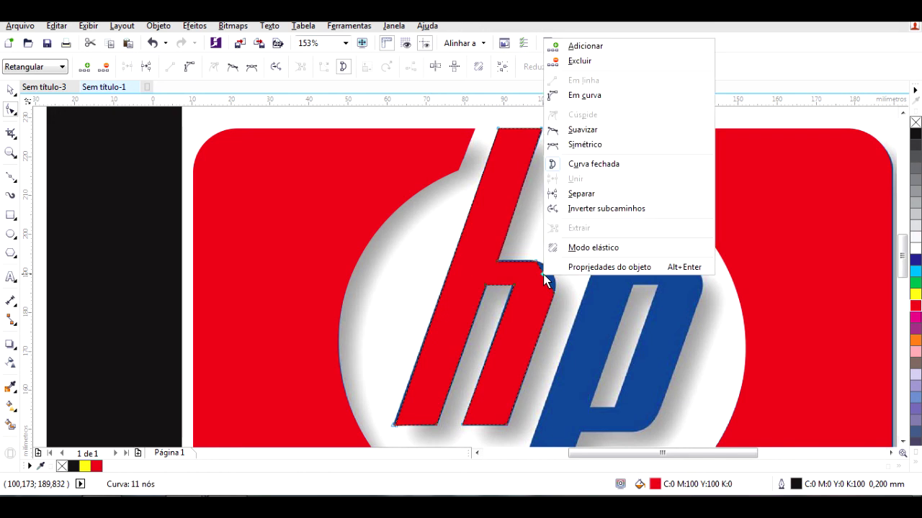
click(636, 97)
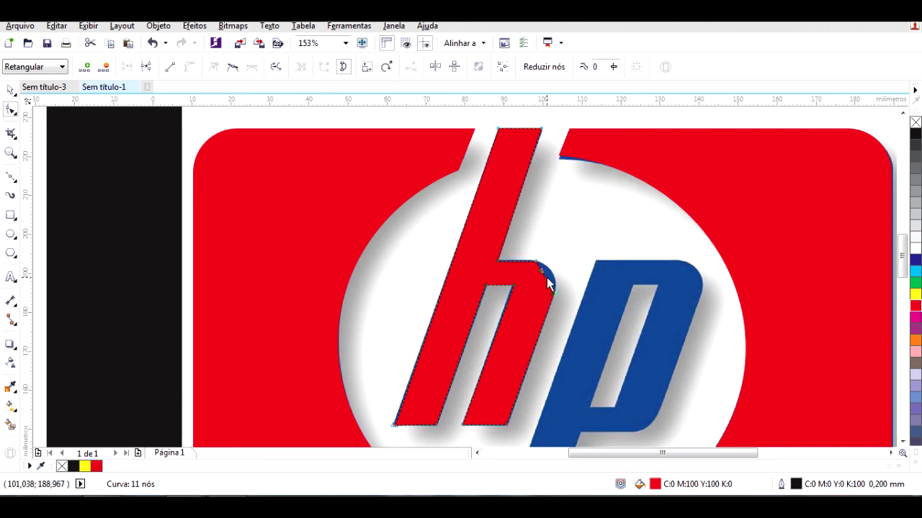
scroll(547, 283, up, 2)
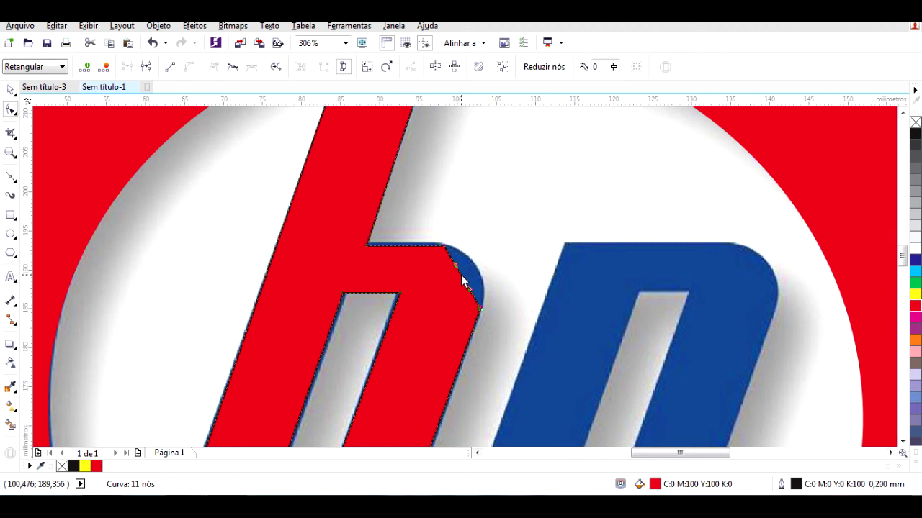
drag(462, 275, 478, 275)
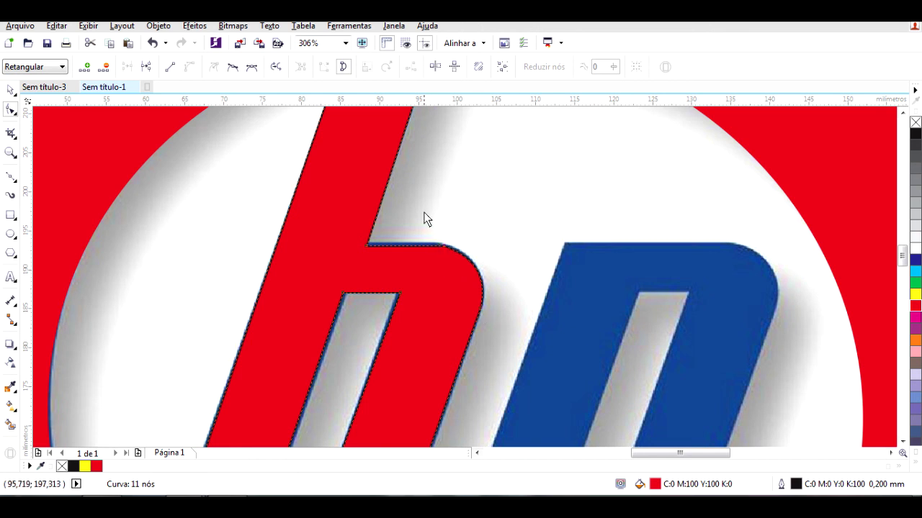
Step: Smooth the two nodes at the h's rounded shoulder and shift the upper one slightly left to fit the bitmap
drag(421, 208, 503, 323)
right_click(480, 309)
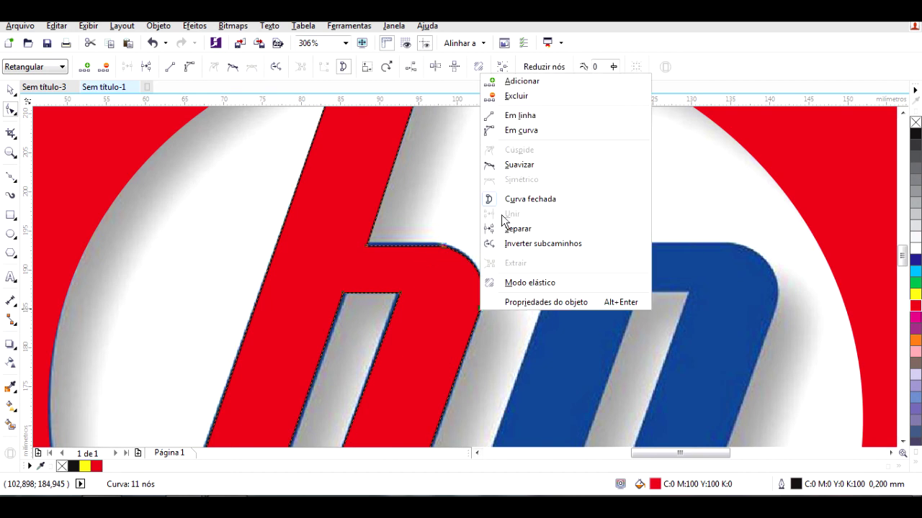
click(518, 165)
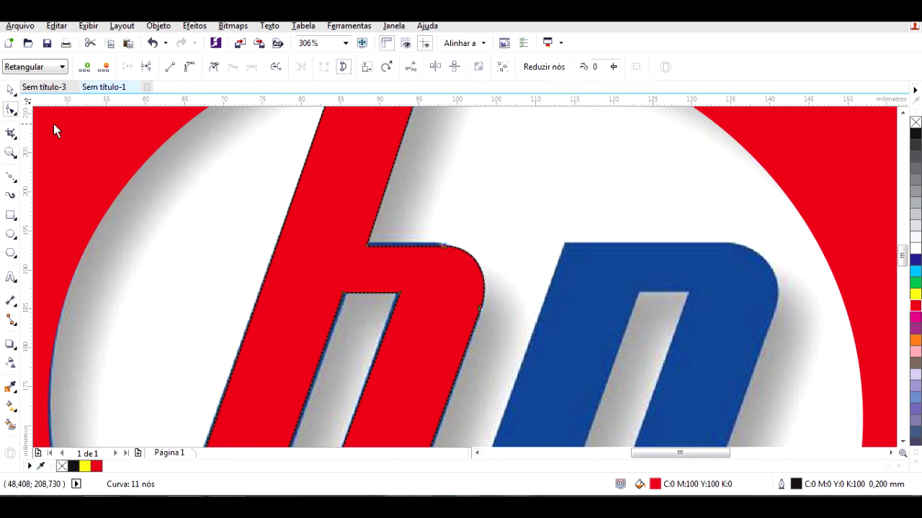
click(11, 89)
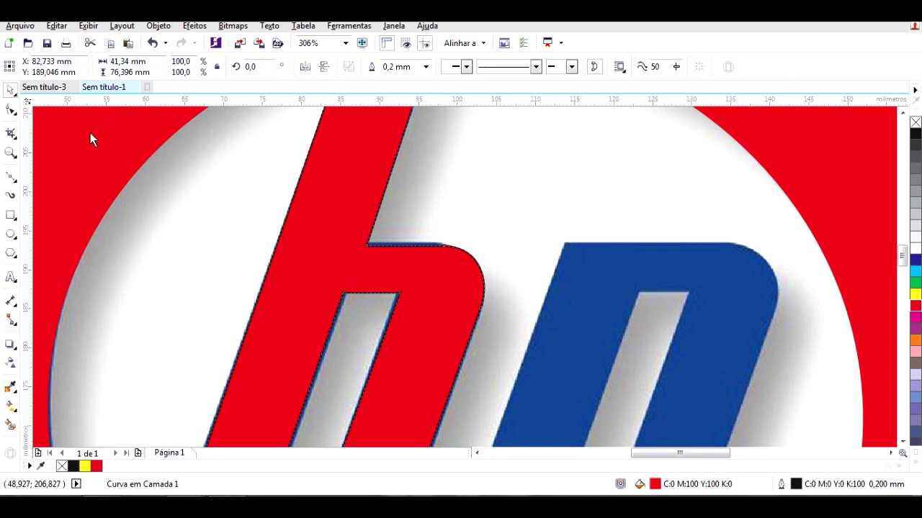
key(F10)
drag(443, 245, 436, 244)
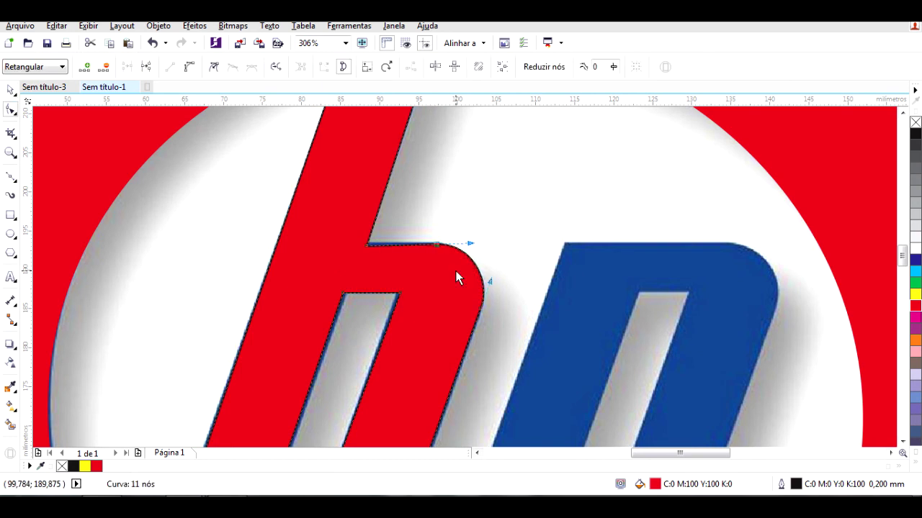
click(10, 90)
Step: Remove the outline from the traced letter h
key(F3)
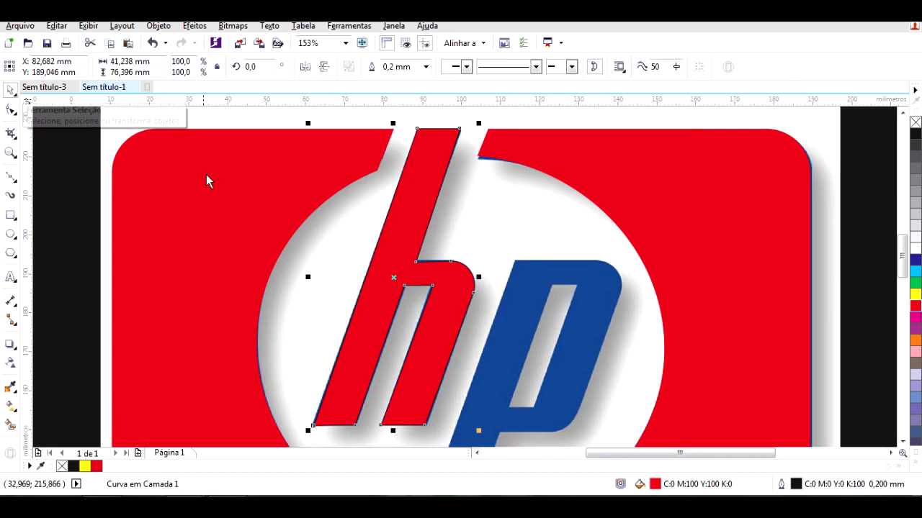
key(F3)
key(F4)
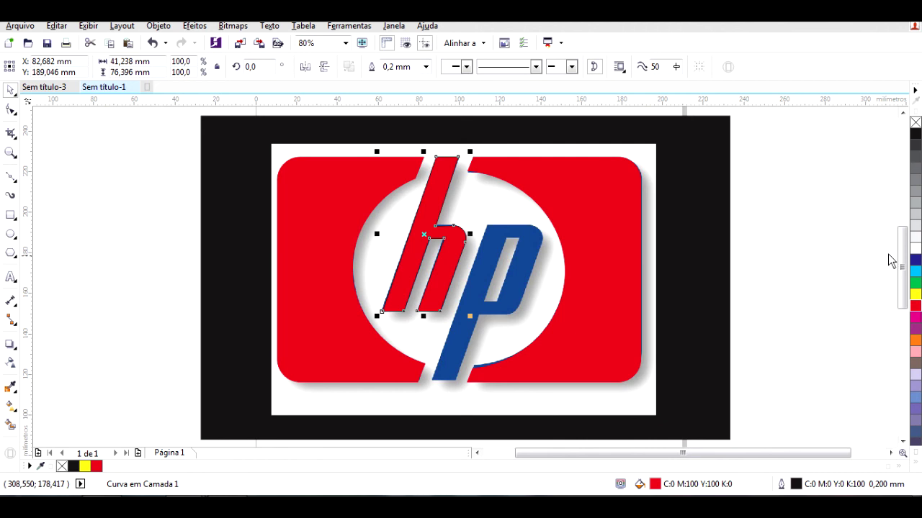
click(854, 249)
click(454, 242)
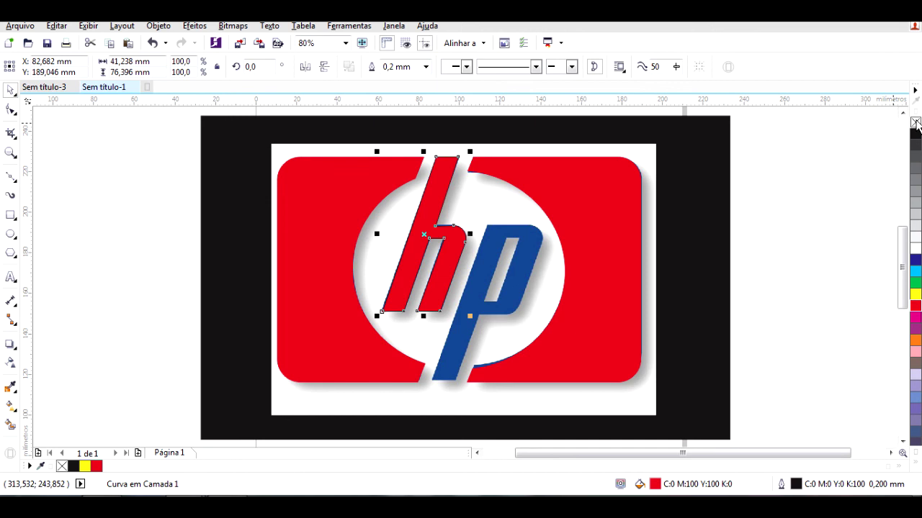
right_click(916, 123)
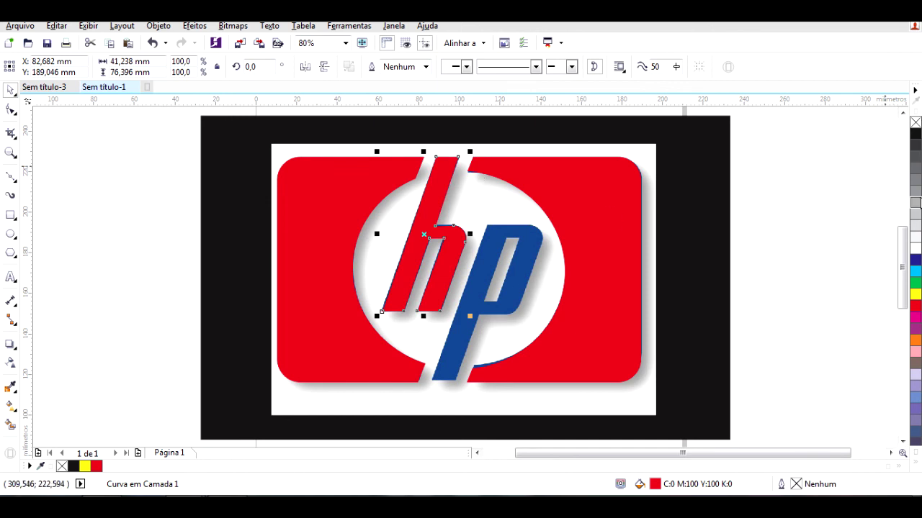
Step: Try a 40% grey fill and a black outline on the h, and restore its red fill without an outline
click(915, 202)
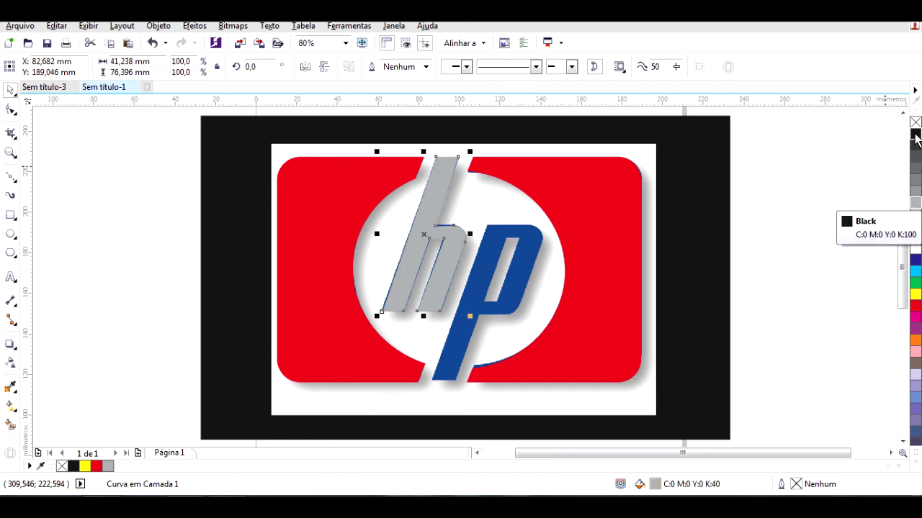
right_click(916, 138)
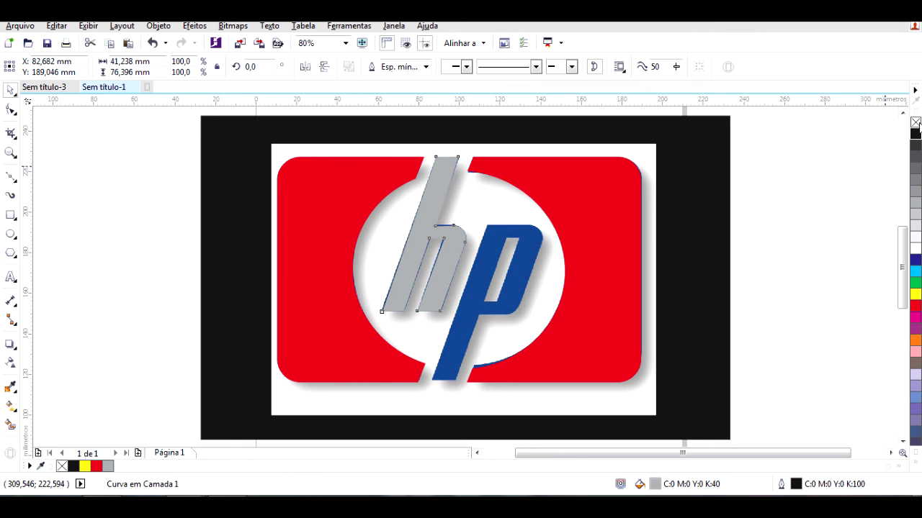
right_click(916, 122)
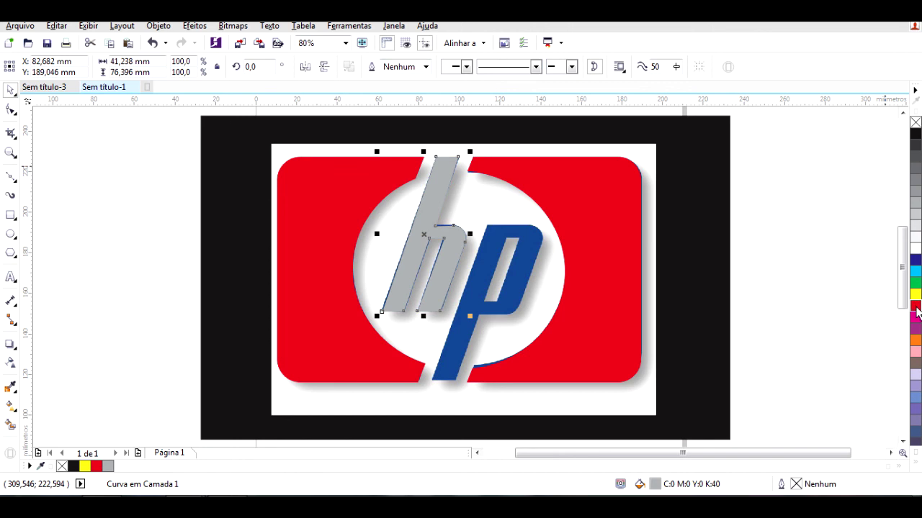
click(916, 305)
click(763, 258)
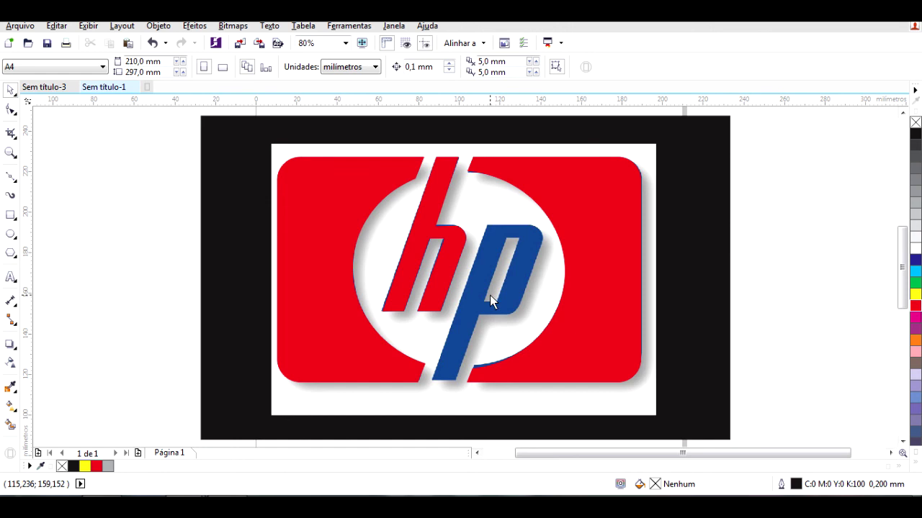
Step: Trace the outer contour of the letter p with the Bézier tool as a closed outline, with straight segments across its two rounded corners
click(11, 176)
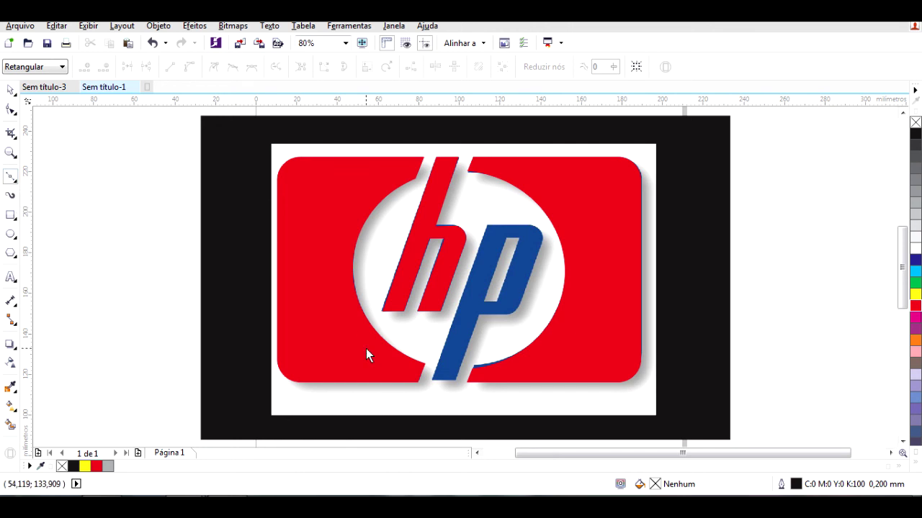
click(433, 380)
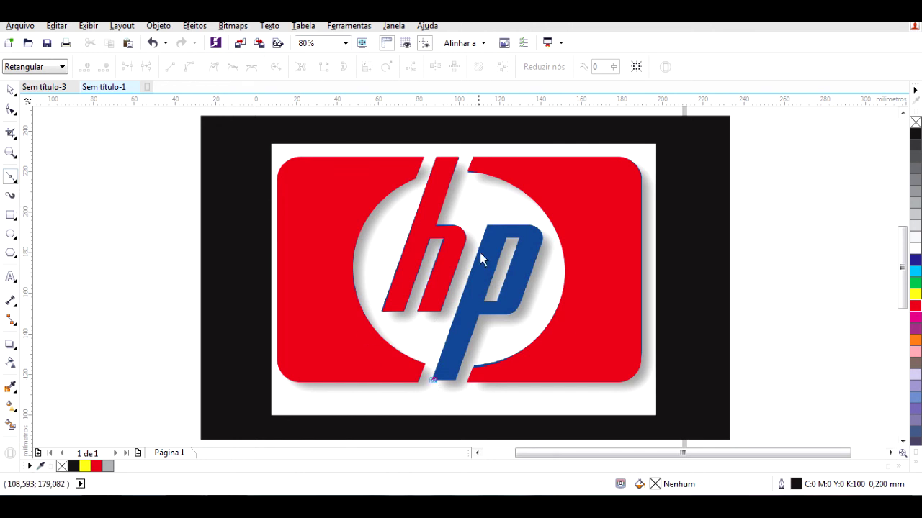
click(488, 227)
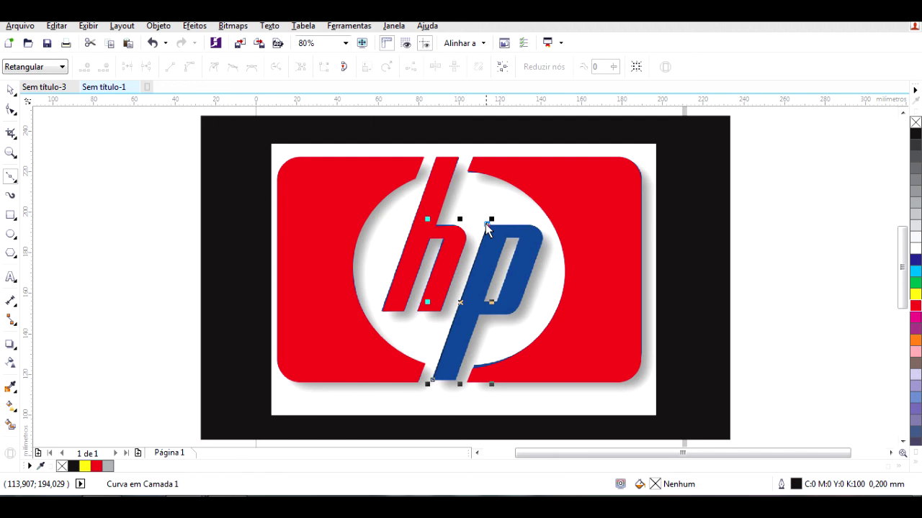
click(531, 227)
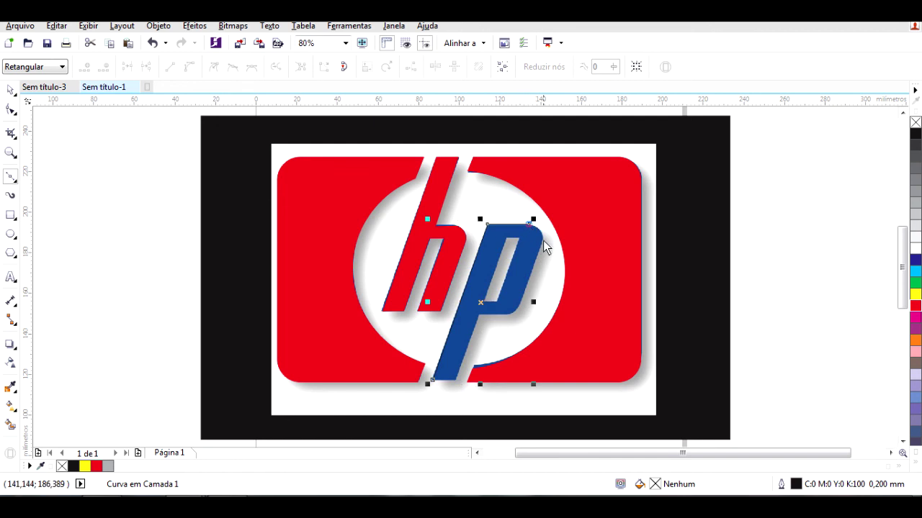
click(542, 244)
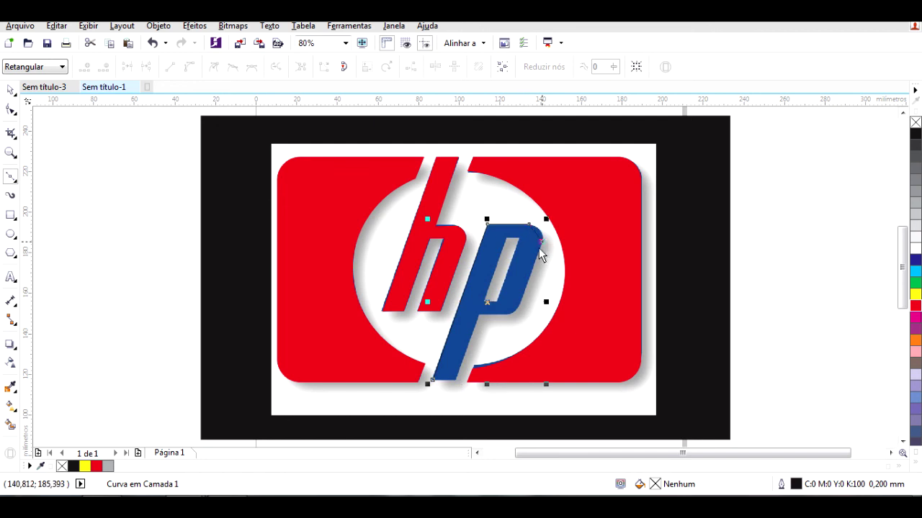
click(520, 303)
click(506, 314)
click(478, 315)
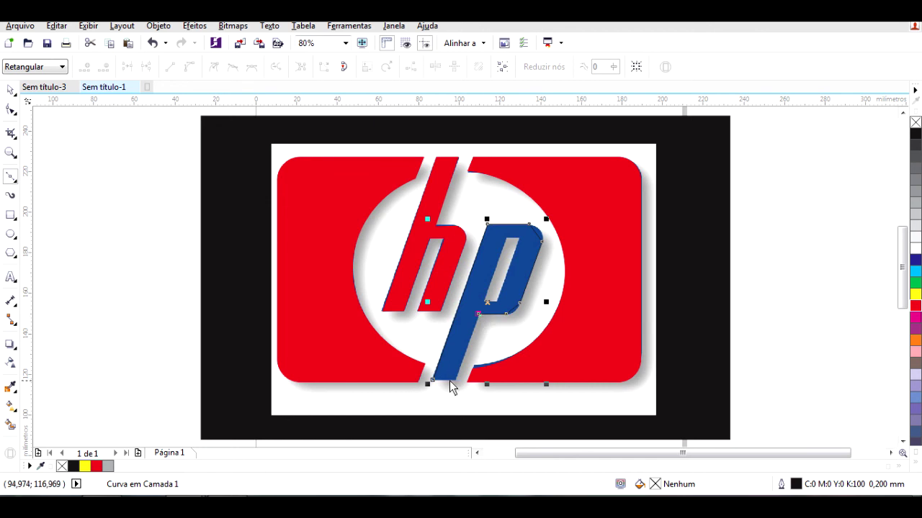
click(455, 381)
click(432, 381)
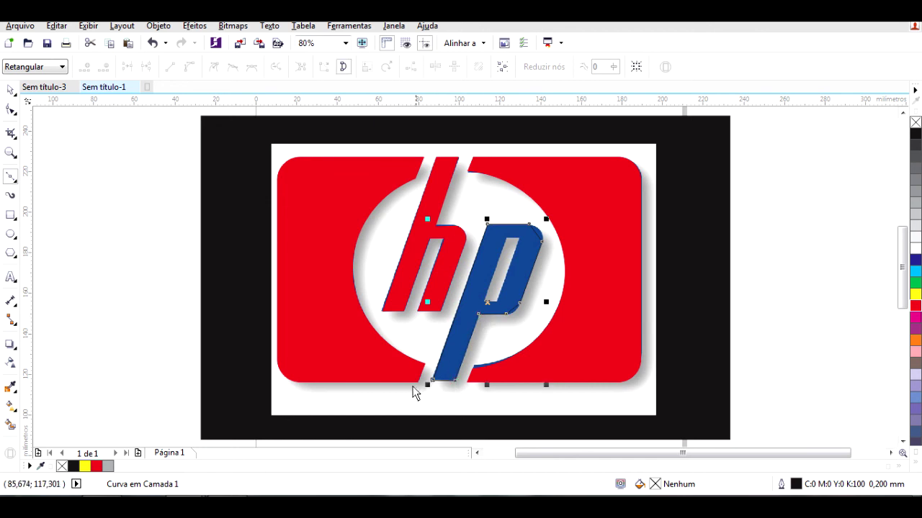
Step: Try filling the traced p outline with red, and undo the fill
click(10, 90)
click(915, 305)
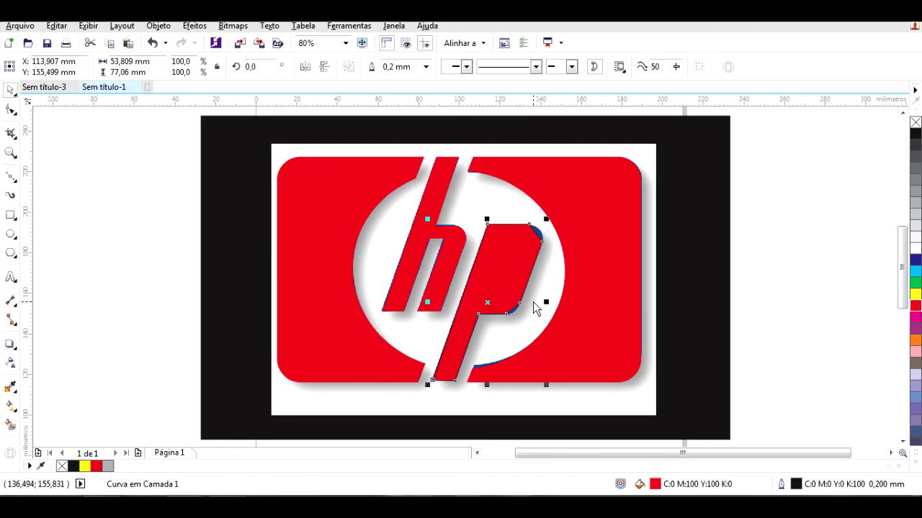
key(ctrl+z)
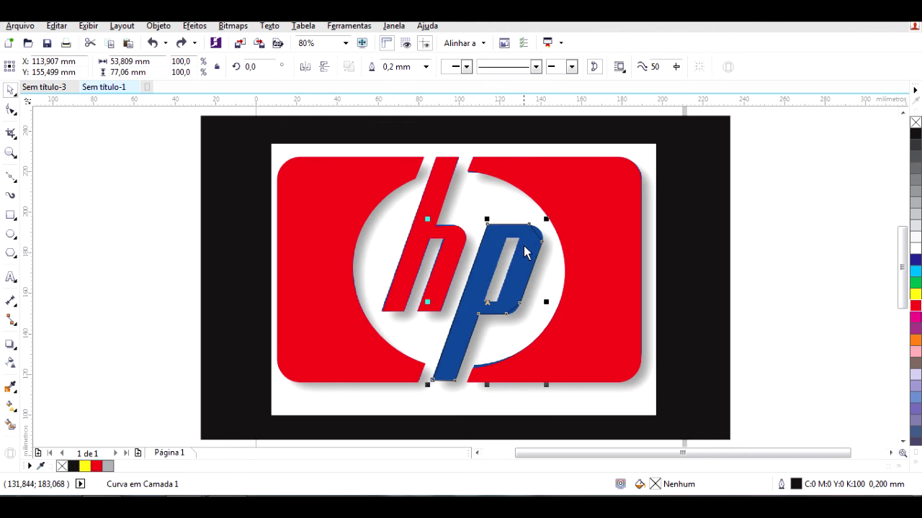
Step: Lower the two top nodes of the p outline onto the letter's upper edge in the bitmap
scroll(524, 245, up, 2)
scroll(476, 289, up, 1)
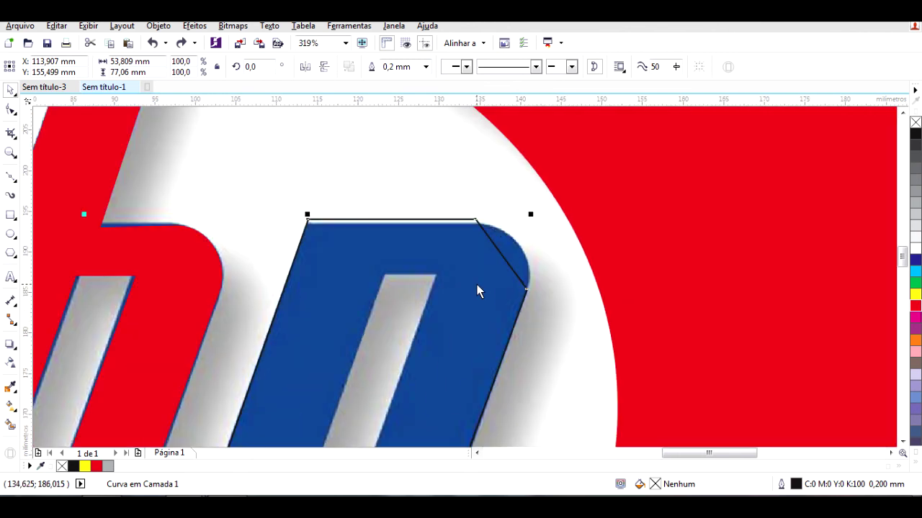
click(10, 113)
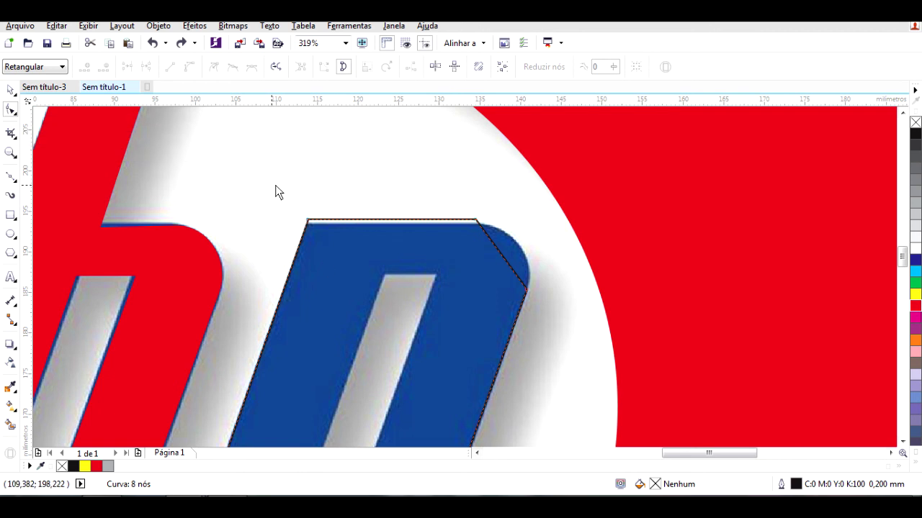
drag(275, 185, 476, 224)
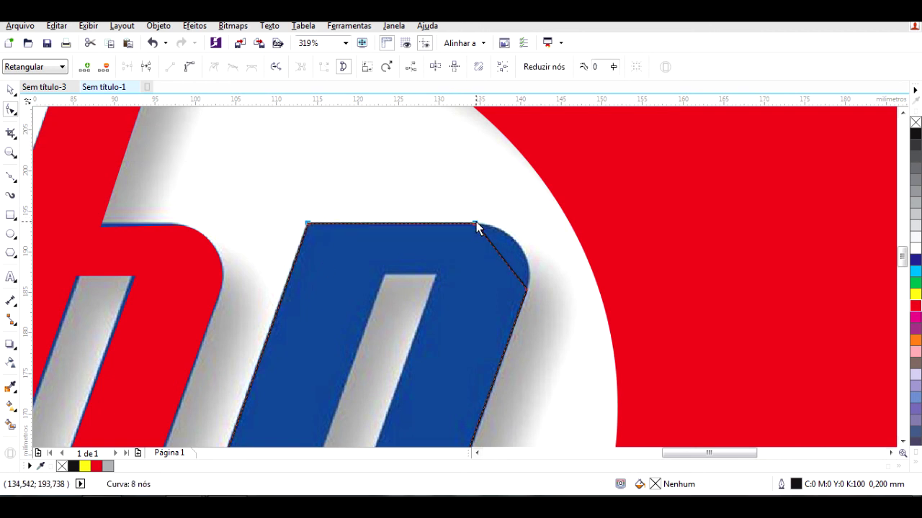
Step: Convert the straight segment at the p's upper corner to a curve and bend it outward to match the rounded corner
right_click(502, 261)
key(Escape)
click(506, 261)
right_click(506, 260)
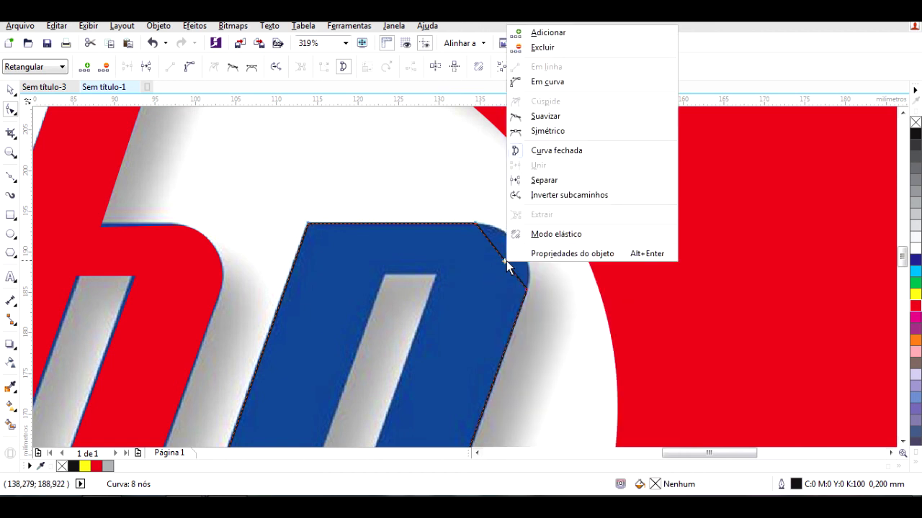
click(576, 86)
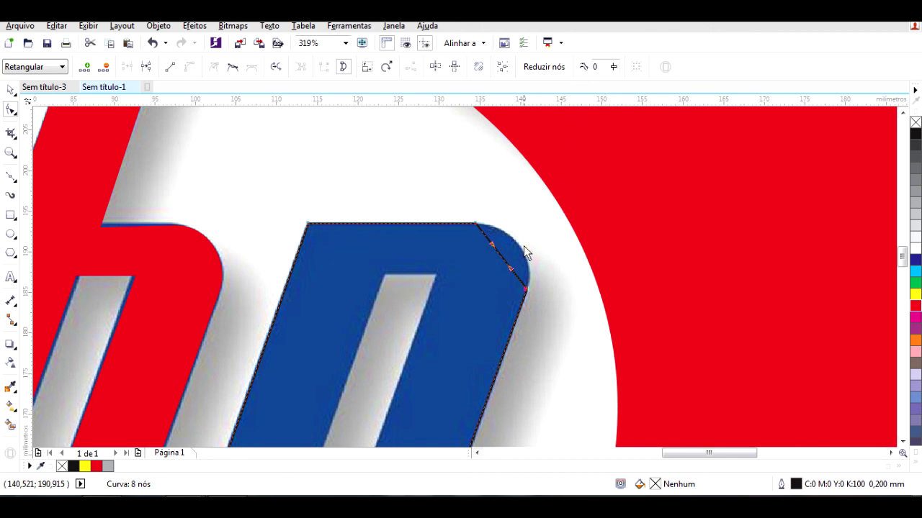
drag(502, 257, 520, 250)
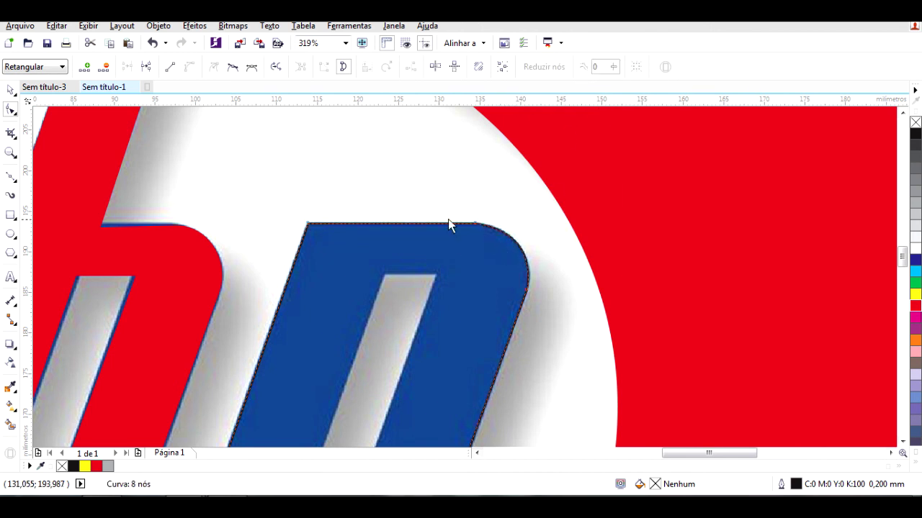
Step: Smooth the two nodes of the p's upper corner and shift the top one slightly left to fit the bitmap
drag(447, 193, 545, 300)
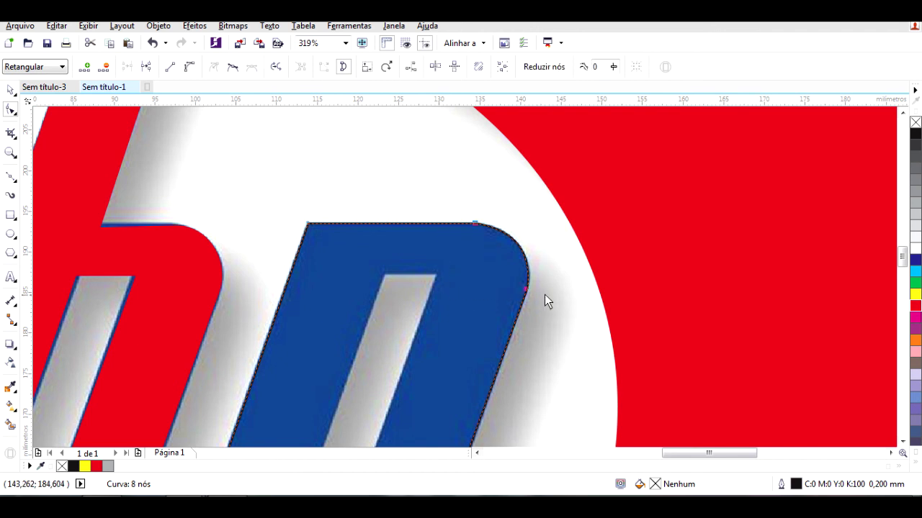
right_click(527, 289)
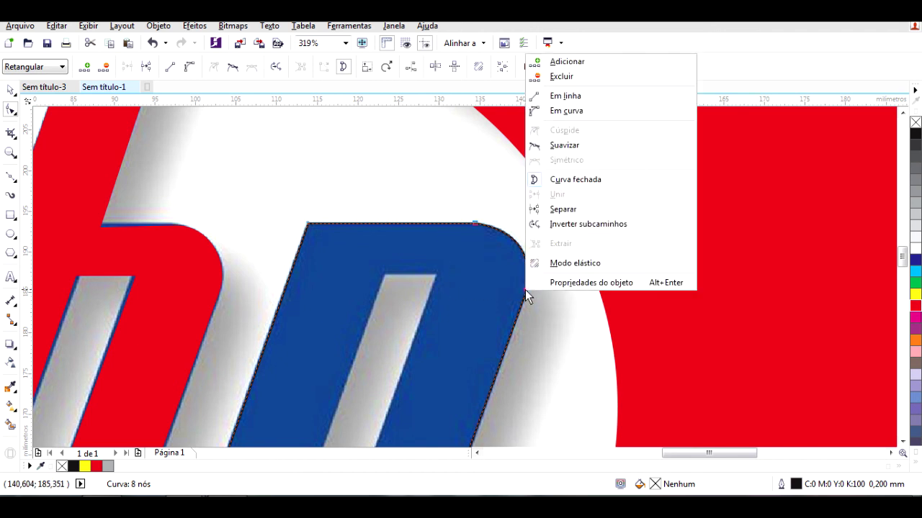
click(568, 146)
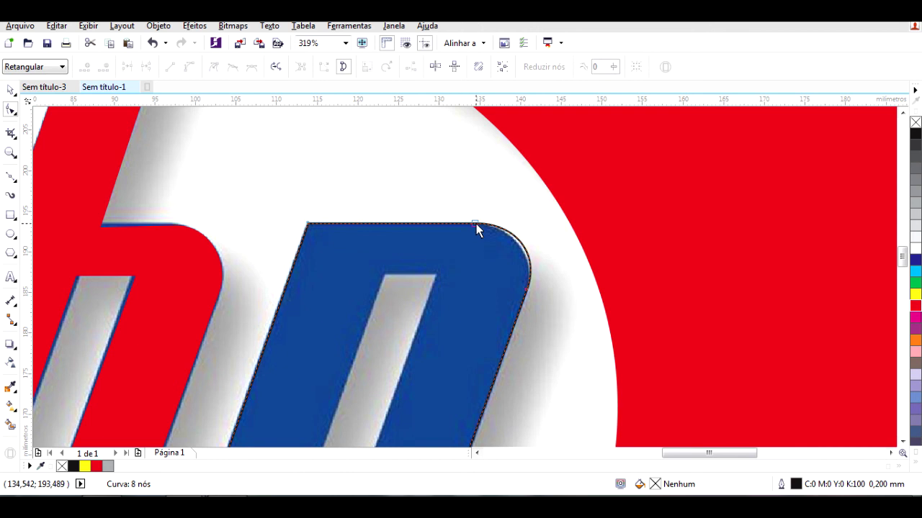
drag(476, 224, 475, 228)
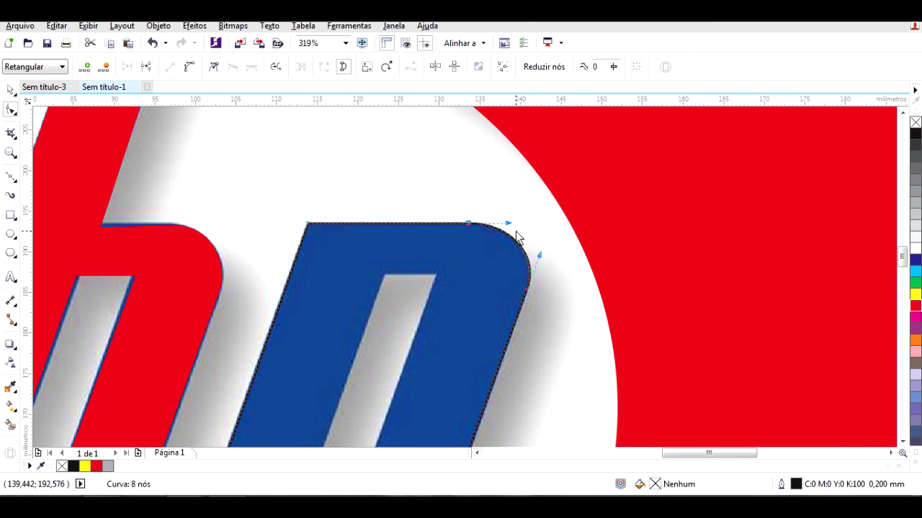
Step: Convert the straight segment at the p's lower-right corner to a curve and bend it outward to match the bitmap's rounded corner
scroll(517, 237, down, 3)
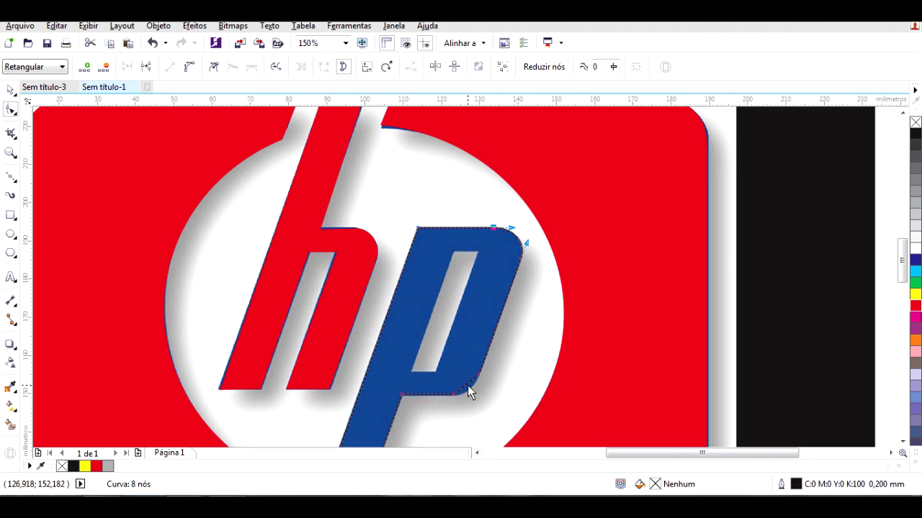
scroll(468, 389, up, 2)
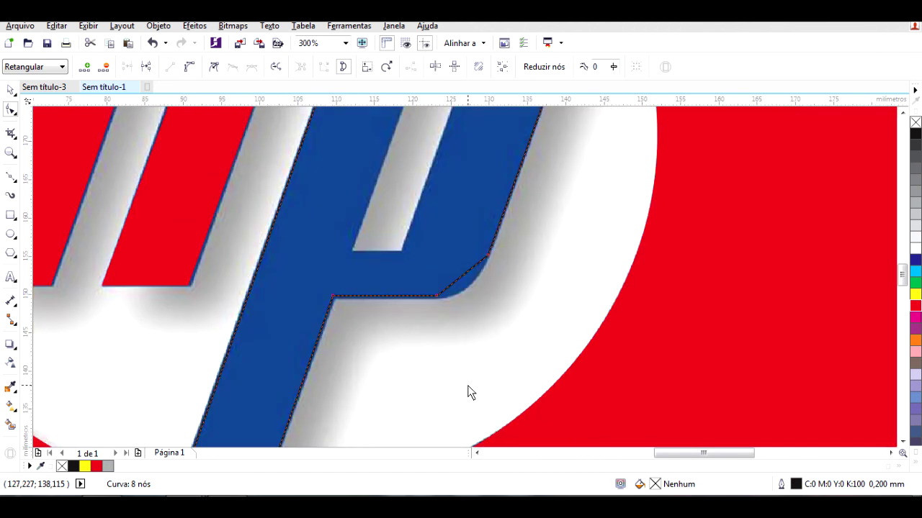
right_click(465, 274)
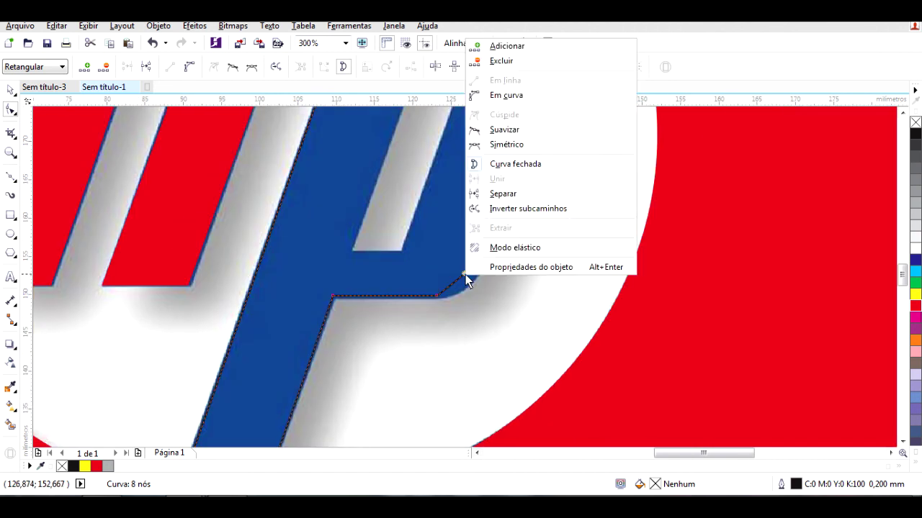
click(536, 100)
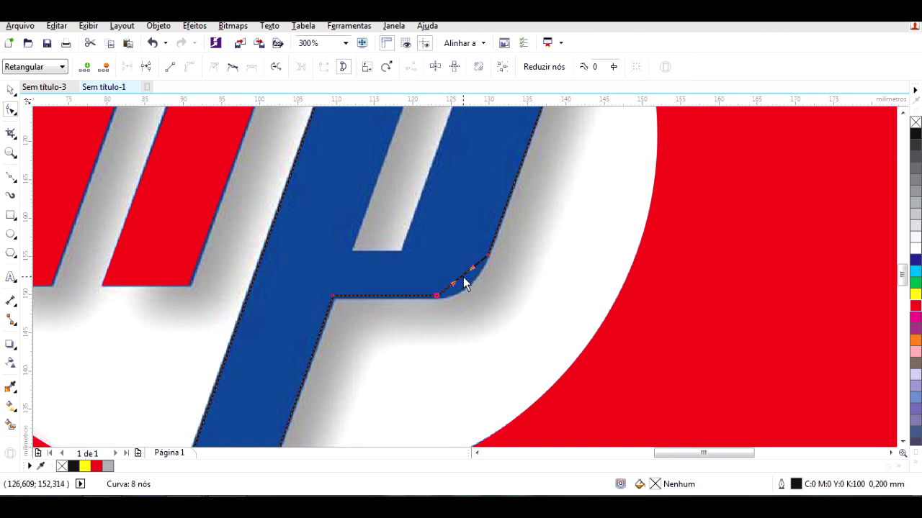
drag(464, 278, 468, 288)
Step: Smooth the two nodes of the p's lower-right corner
drag(390, 224, 515, 298)
right_click(487, 262)
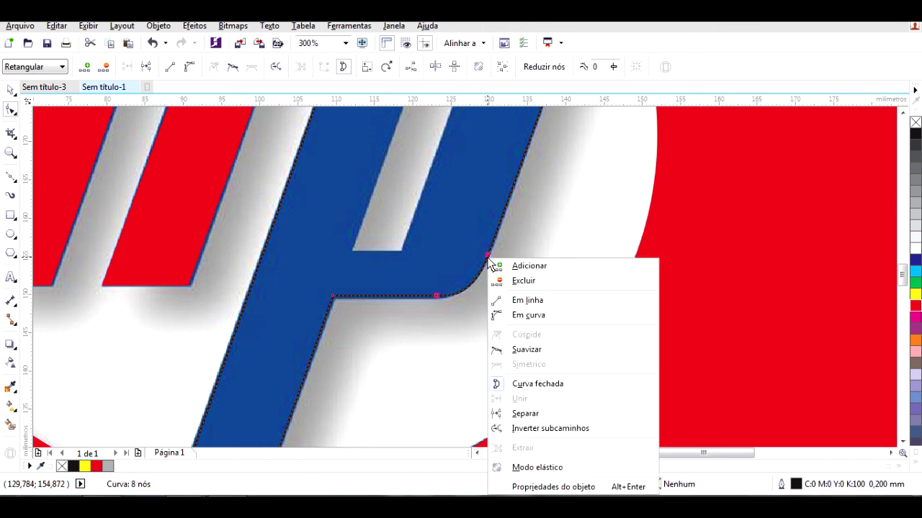
click(553, 345)
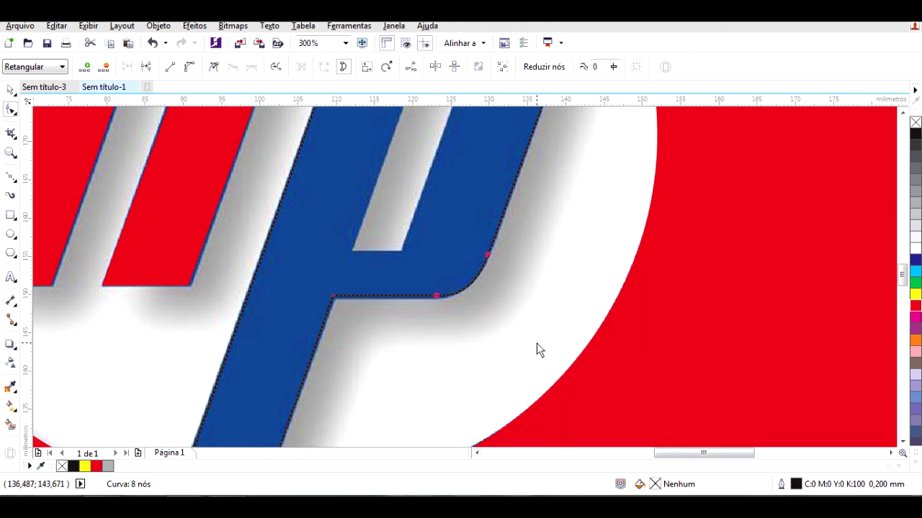
Step: Try a red fill on the p outline to check its shape, and undo it
scroll(484, 354, down, 2)
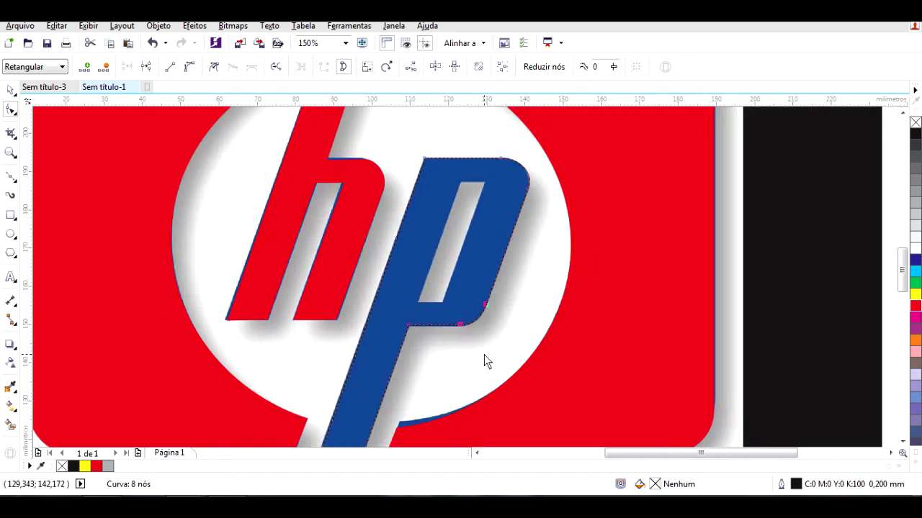
scroll(483, 354, up, 1)
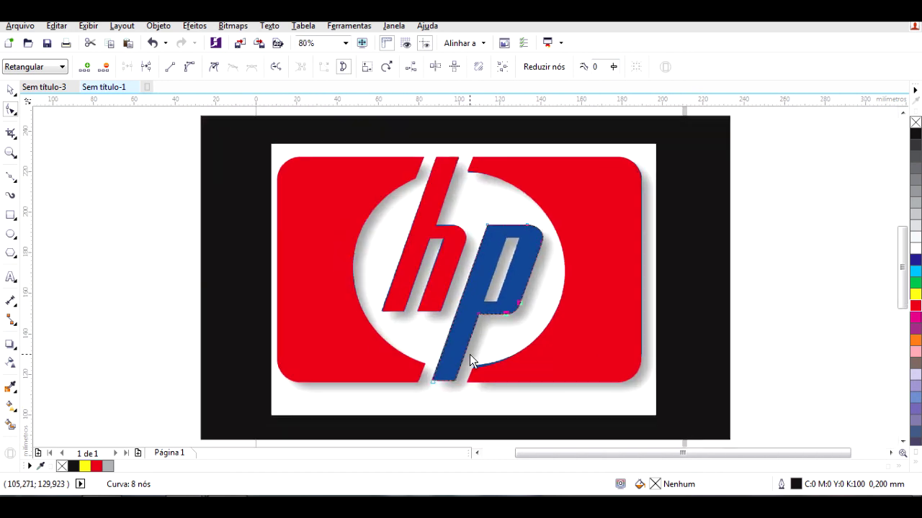
click(10, 87)
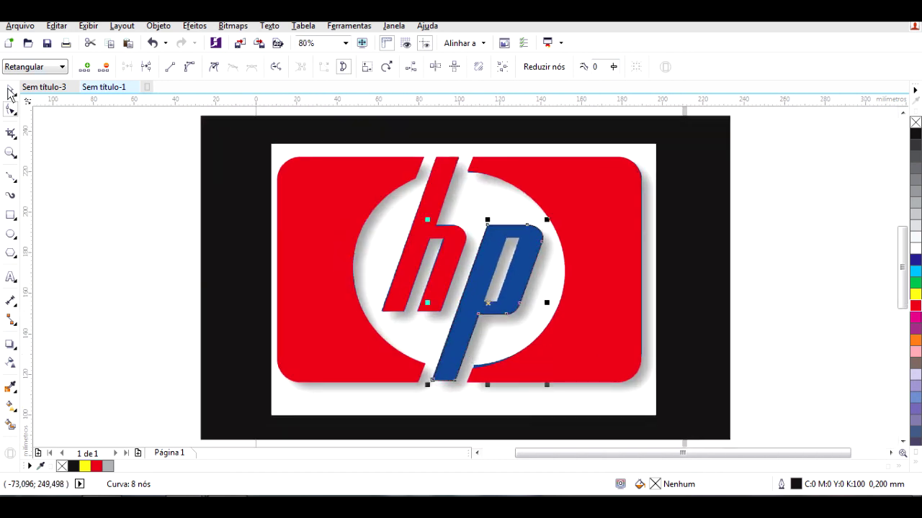
click(915, 306)
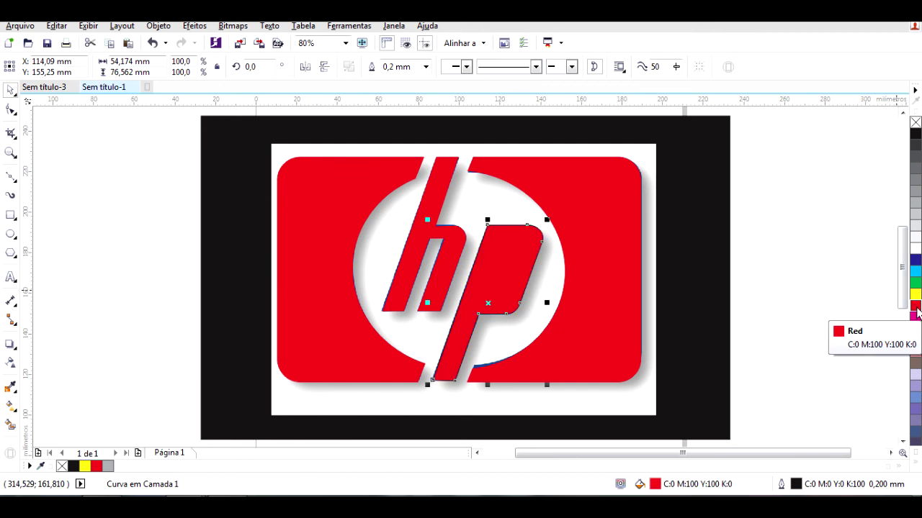
key(ctrl+z)
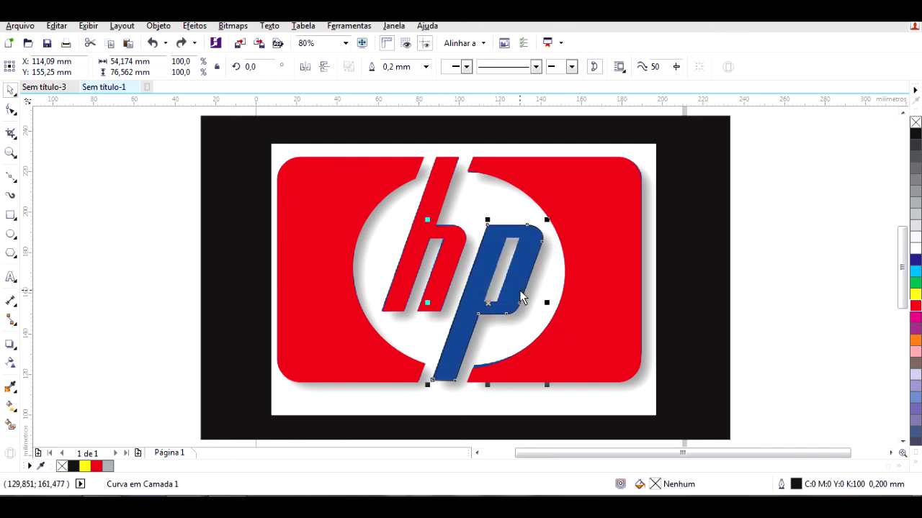
Step: Draw a rectangle about 6 mm wide over the p's inner opening and shorten it from above to a height of about 31 mm
scroll(507, 284, up, 3)
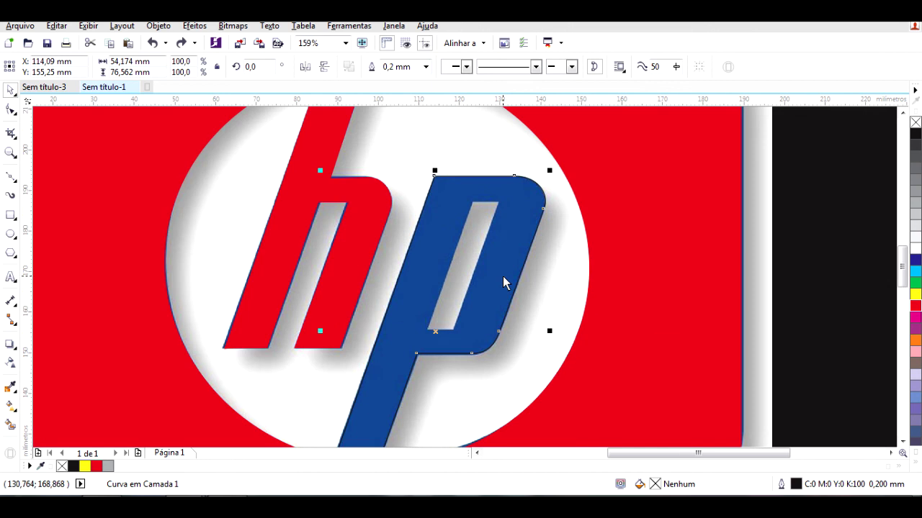
click(10, 215)
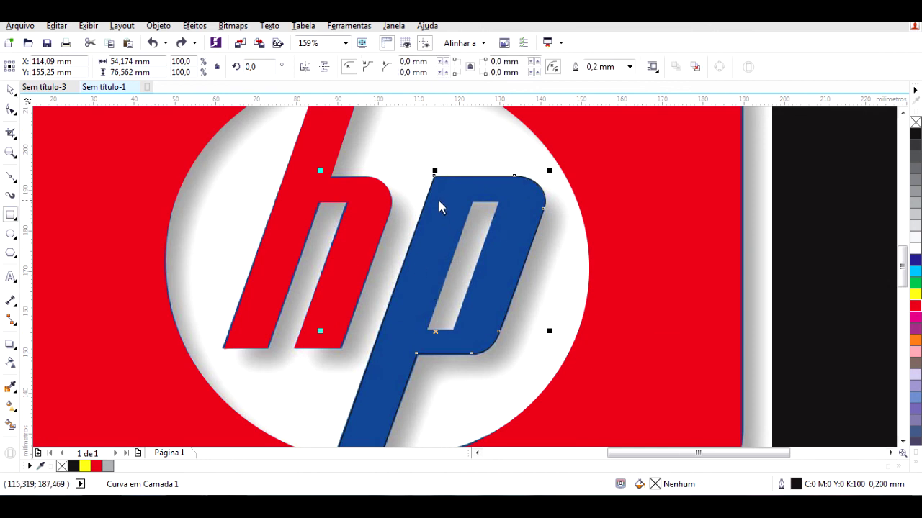
drag(435, 195, 461, 329)
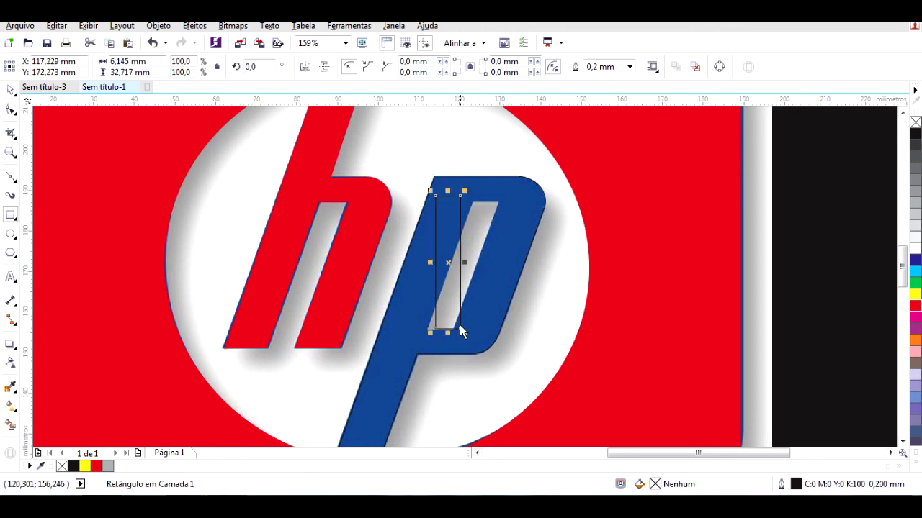
click(11, 91)
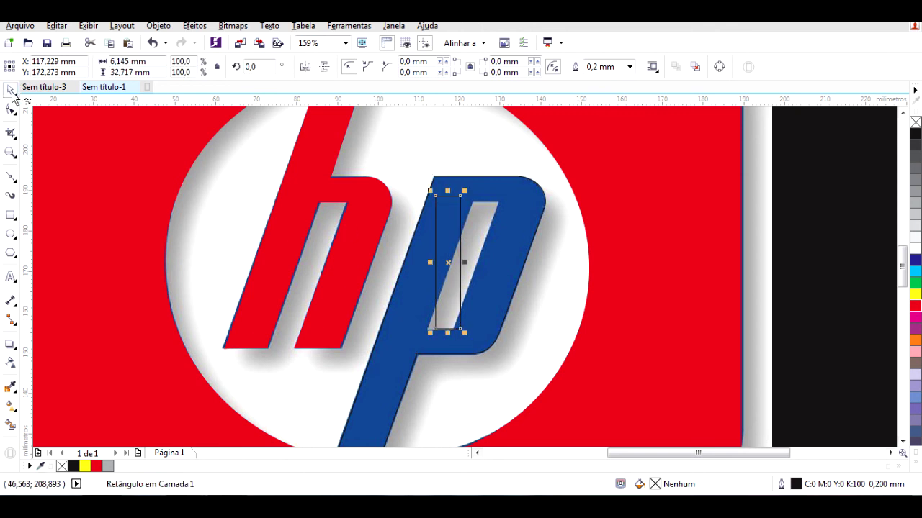
drag(445, 192, 449, 198)
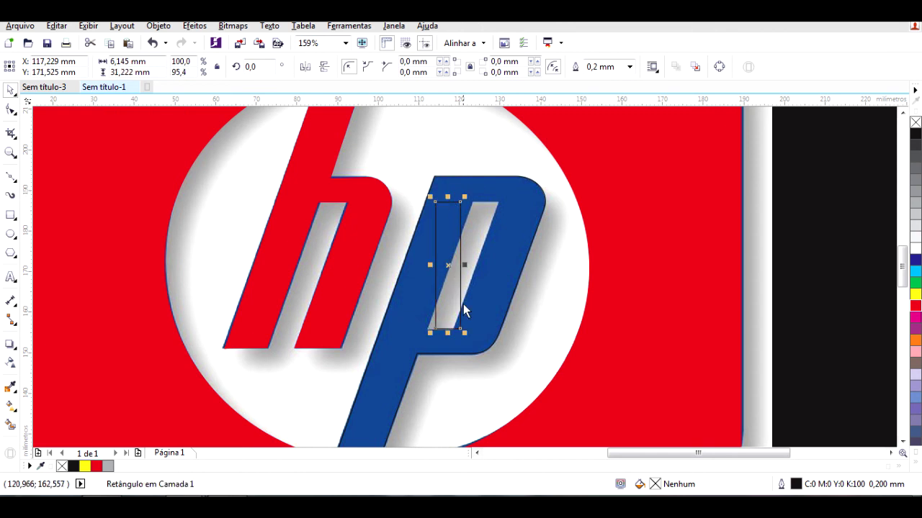
Step: Skew the rectangle to the slant of the p, about 17.5 mm wide overall, and move it onto the letter's inner opening
click(451, 263)
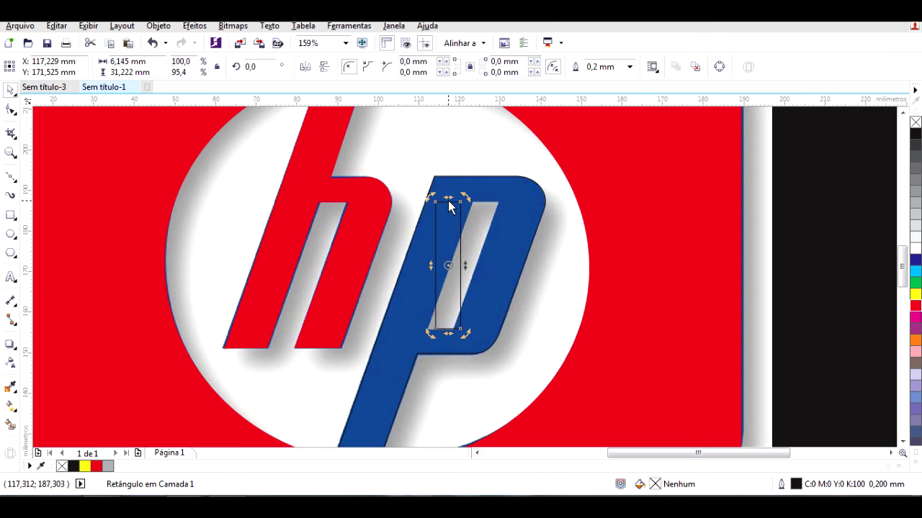
click(452, 252)
click(448, 265)
drag(450, 199, 504, 215)
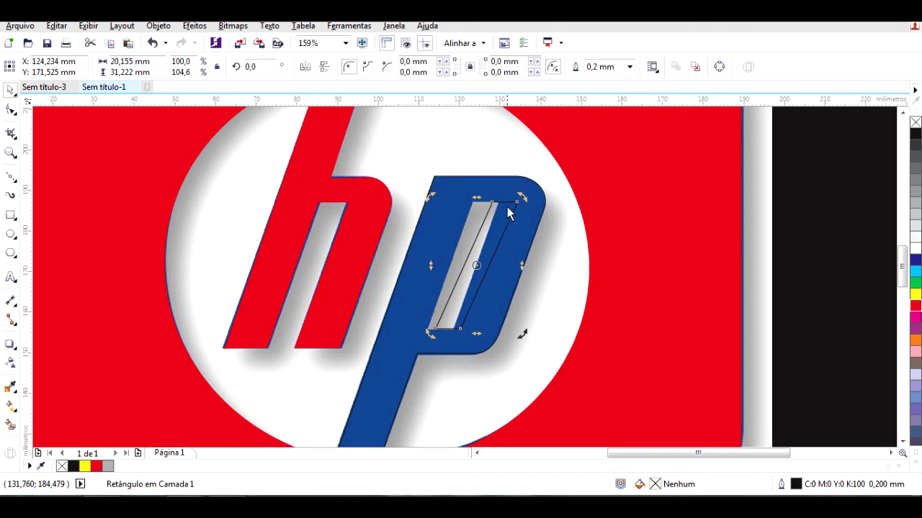
click(504, 204)
key(ctrl+z)
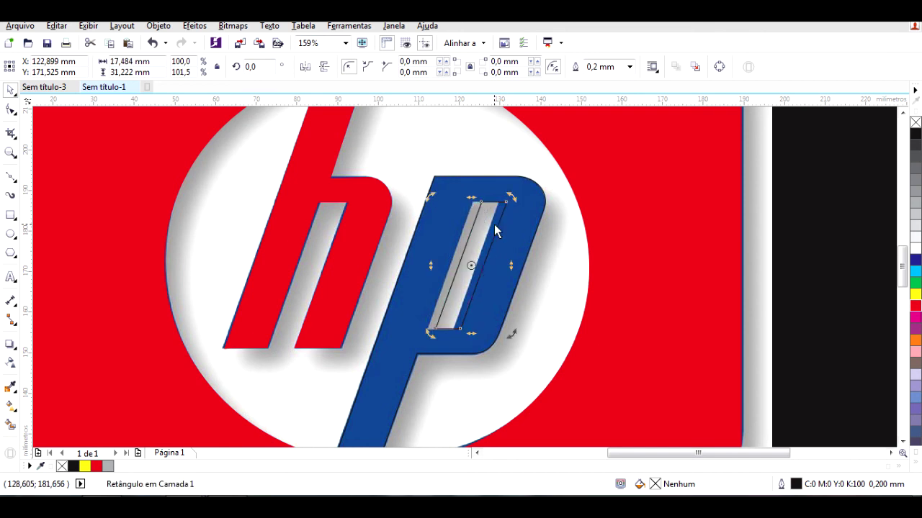
click(485, 223)
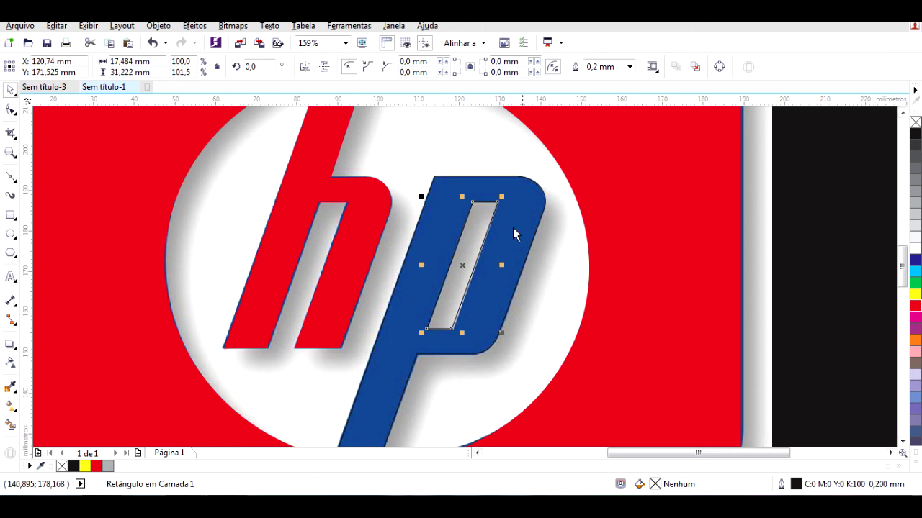
Step: Trim the p outline with the slanted rectangle and delete the rectangle
click(539, 193)
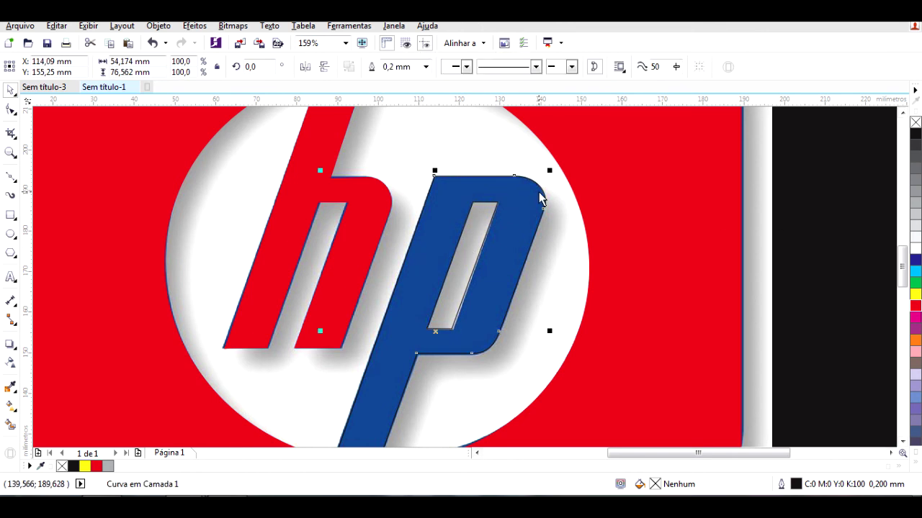
click(469, 243)
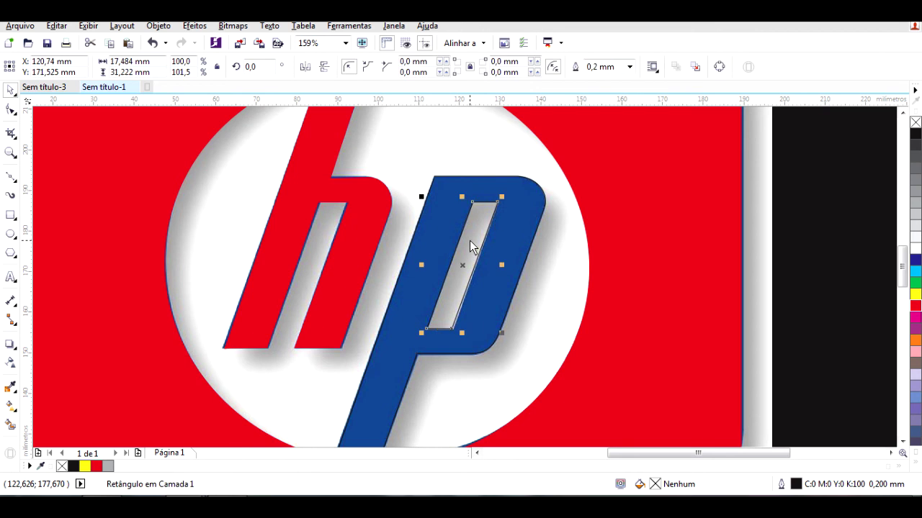
shift+click(524, 207)
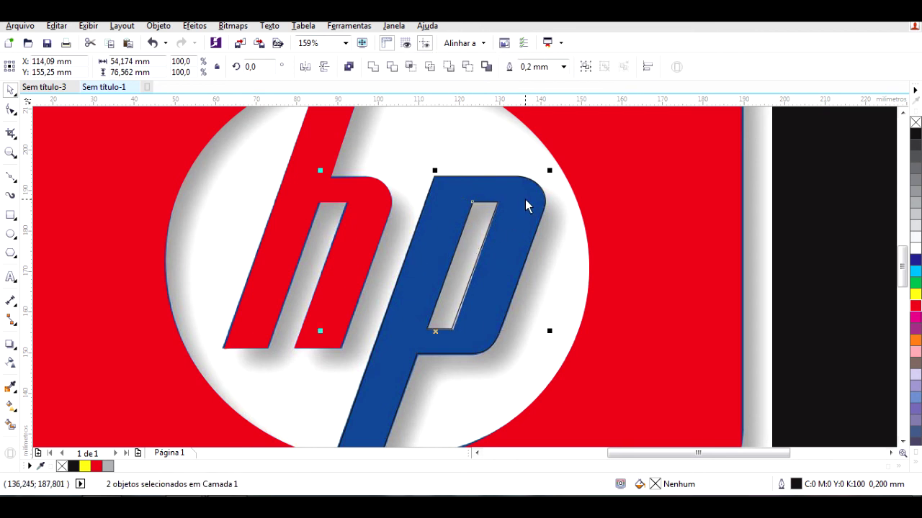
click(394, 66)
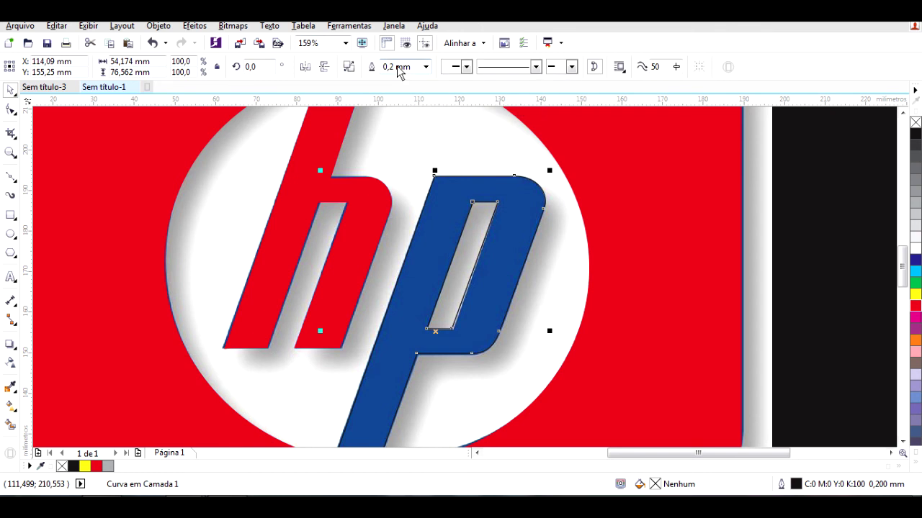
click(469, 274)
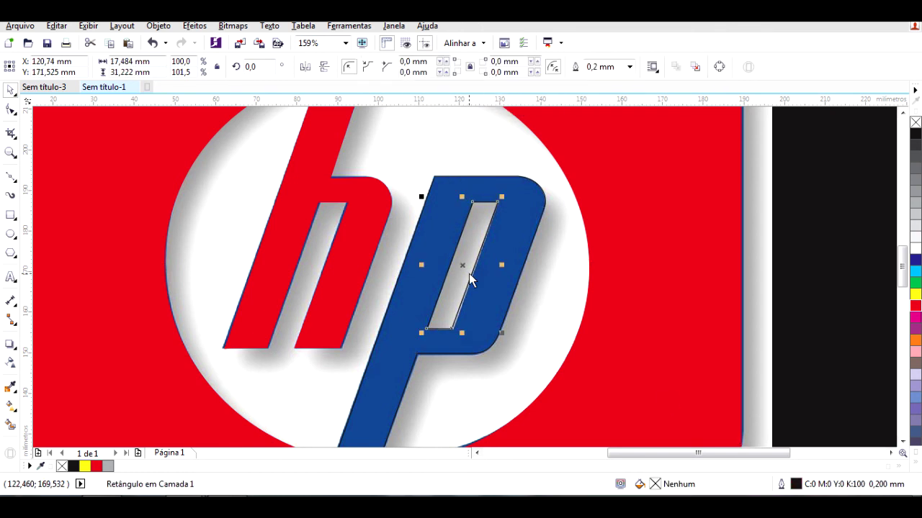
key(Delete)
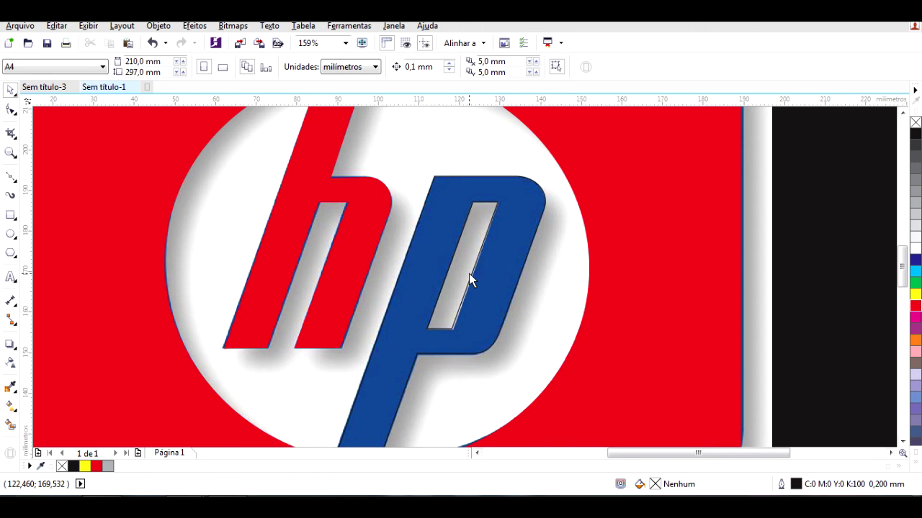
Step: Fill the p shape with red (C:0 M:100 Y:100 K:0) and remove its outline
click(508, 275)
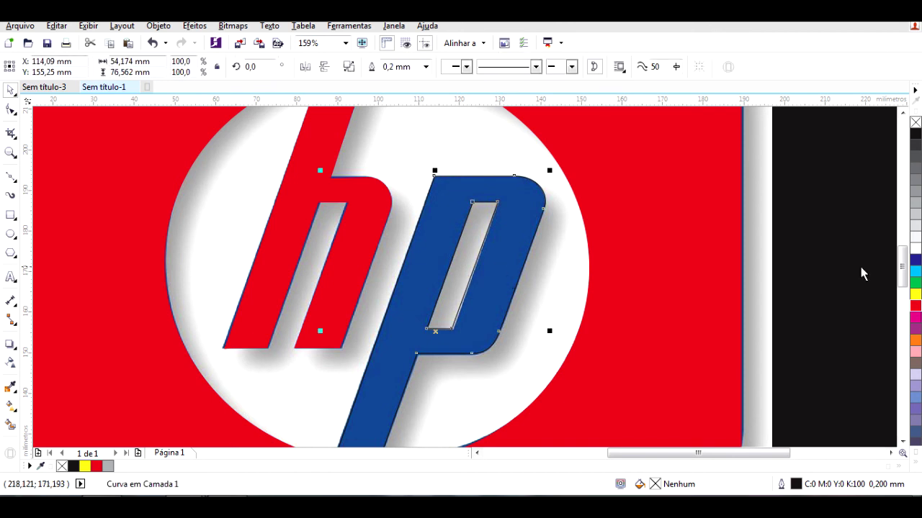
click(917, 306)
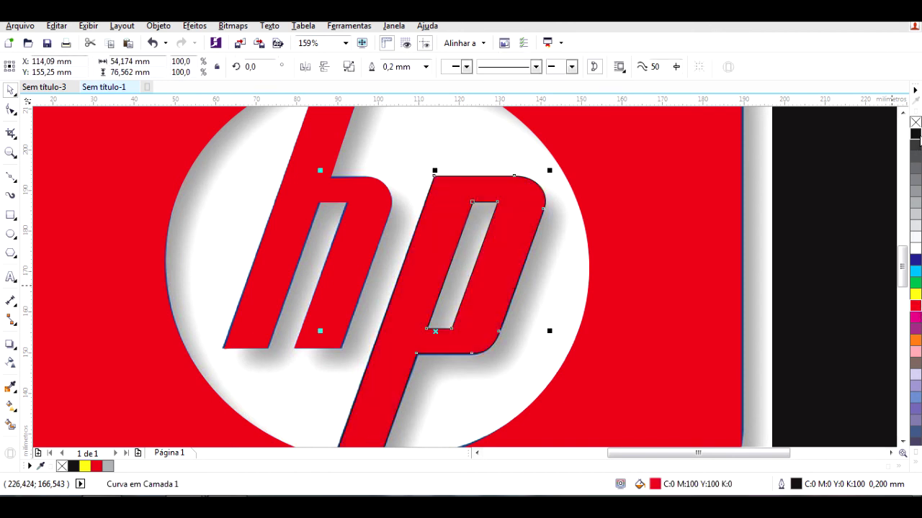
right_click(915, 122)
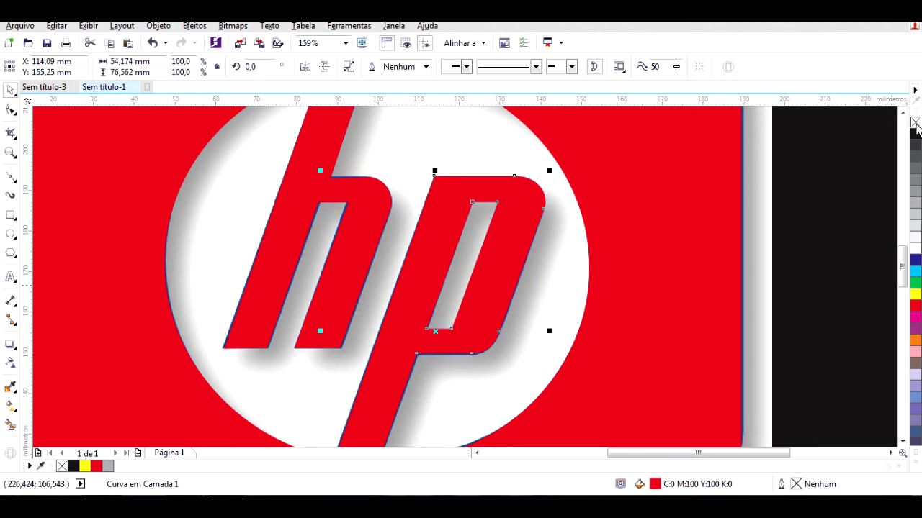
key(F3)
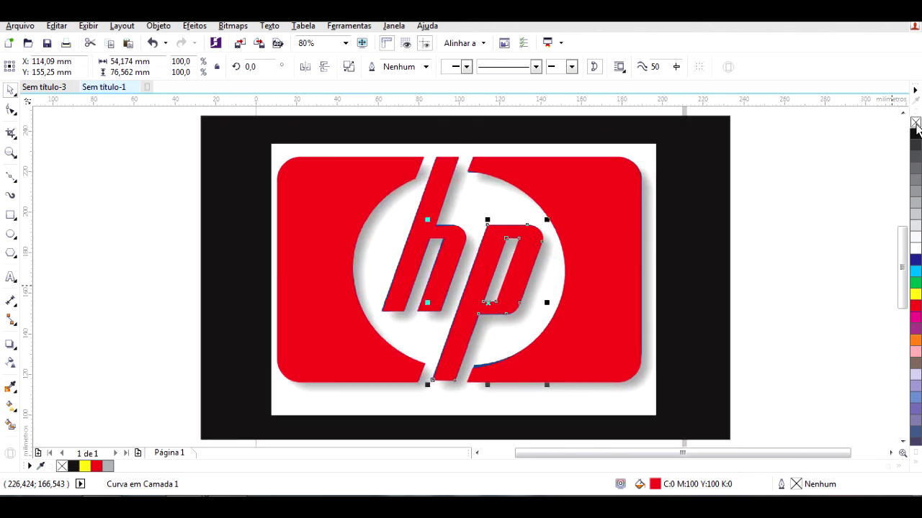
click(792, 219)
Step: Group the red panel, h and p shapes and move the group off the bitmap to the empty area beside the page
scroll(770, 226, down, 2)
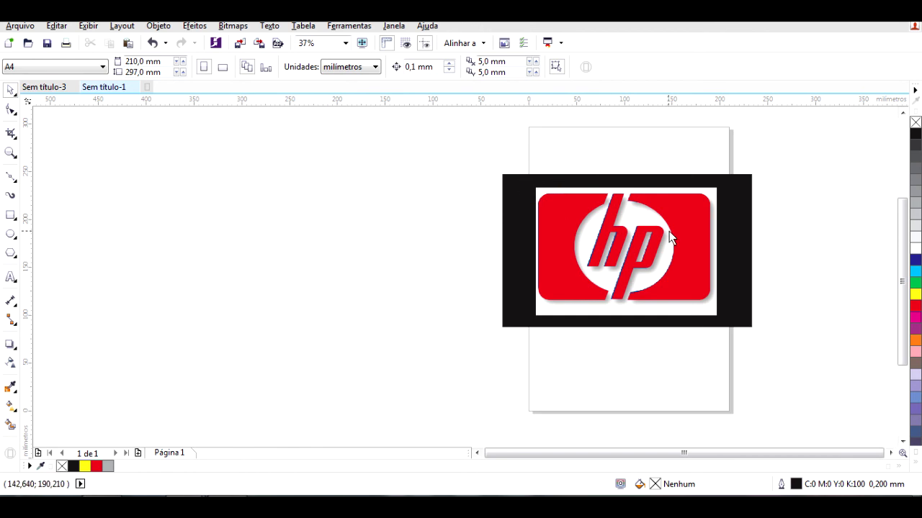
mouse_move(532, 161)
mouse_down()
mouse_move(662, 292)
mouse_move(713, 320)
mouse_move(723, 305)
mouse_up()
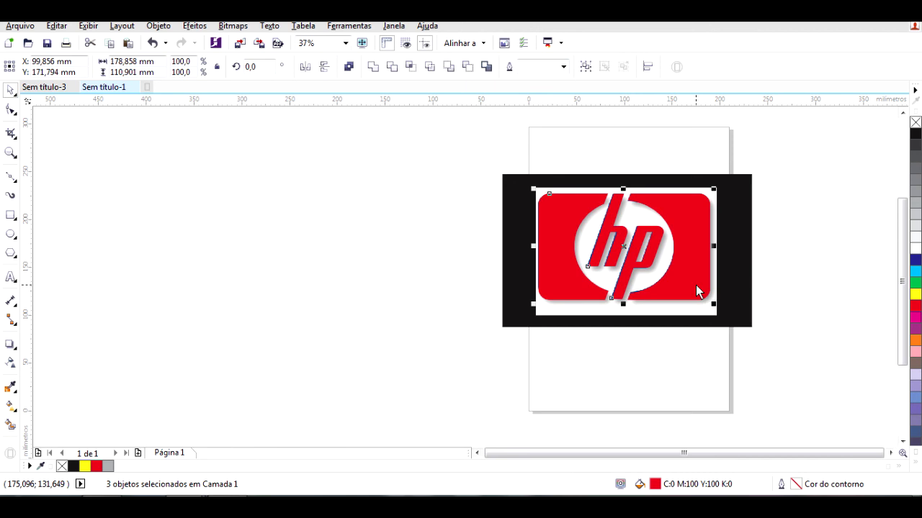
key(ctrl+g)
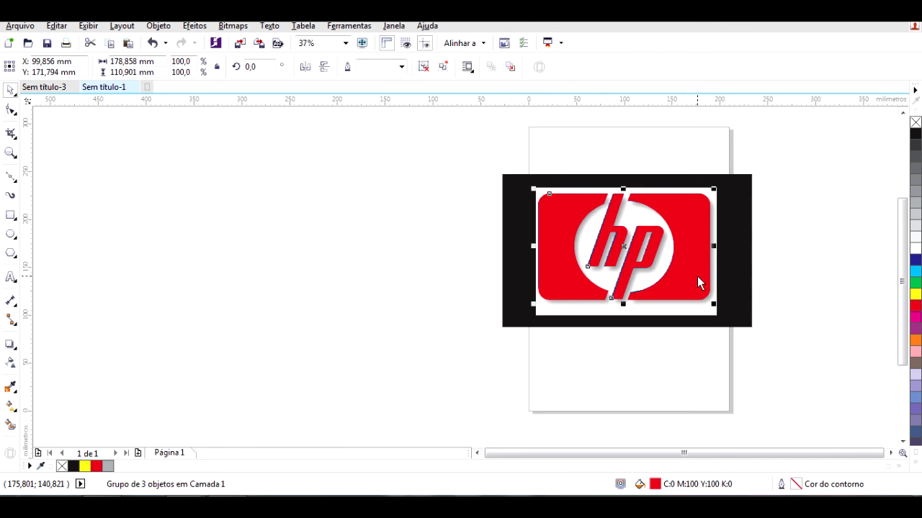
drag(697, 276, 465, 272)
Step: Delete the black rectangle surrounding the original logo bitmap
click(550, 391)
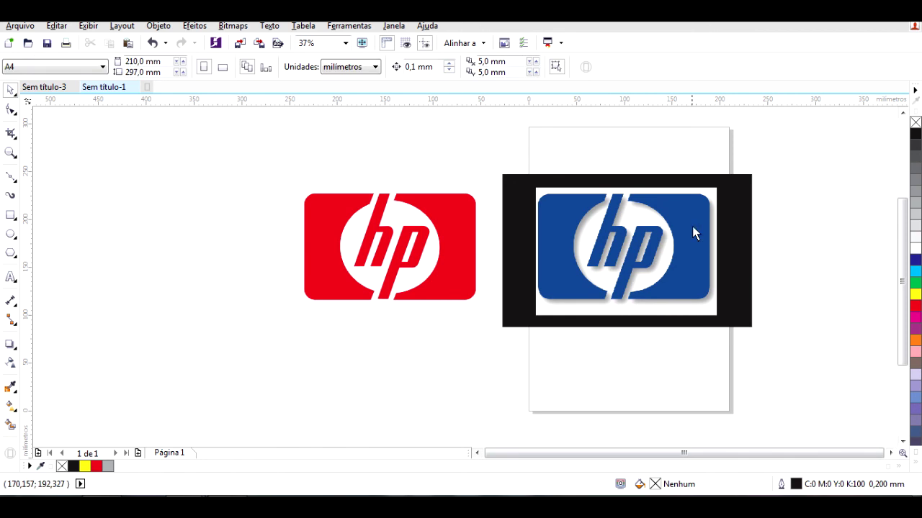
click(743, 210)
key(Delete)
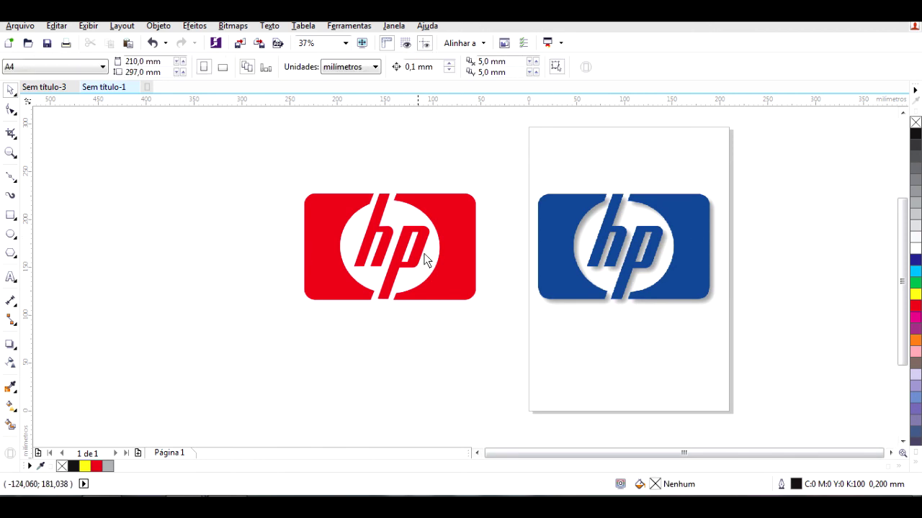
Step: Fill the red logo group with blue (C:100 M:100 Y:0 K:0) and remove its outline
click(464, 284)
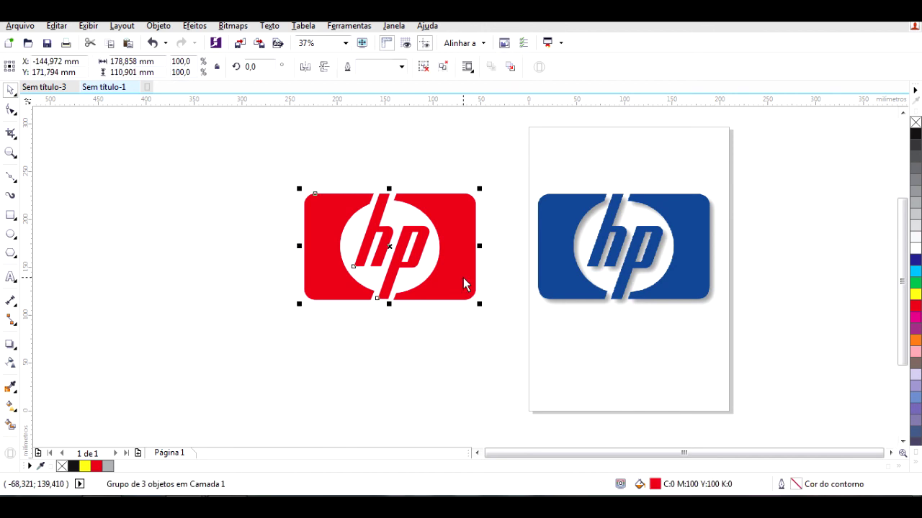
click(915, 259)
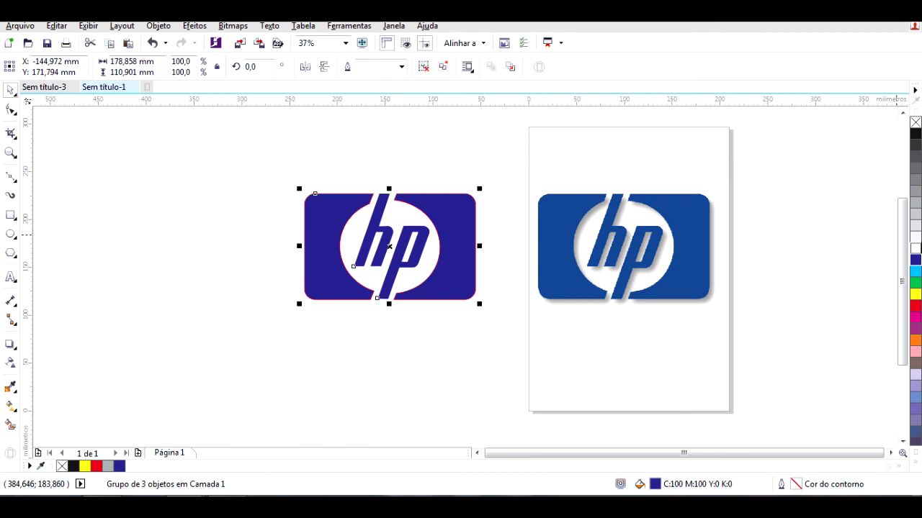
right_click(916, 122)
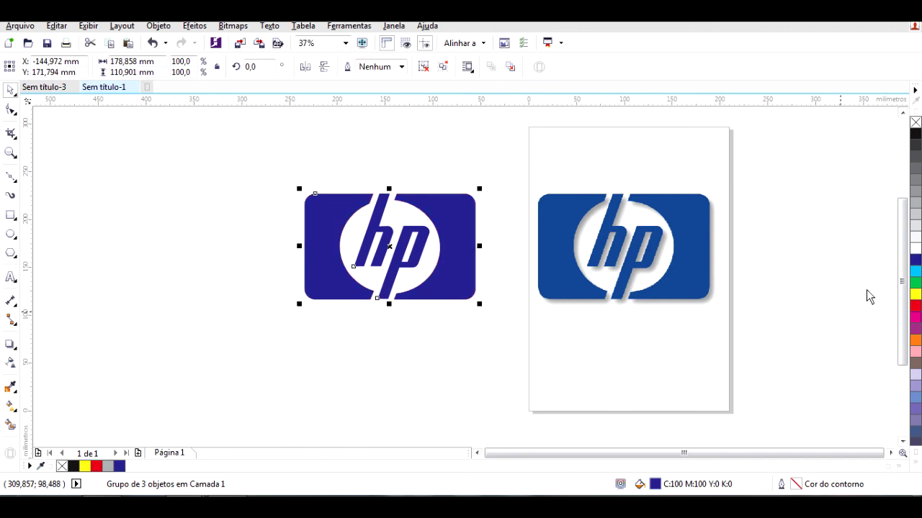
Step: Try grey fills of 70%, 10% and 20% black on the logo group
click(915, 167)
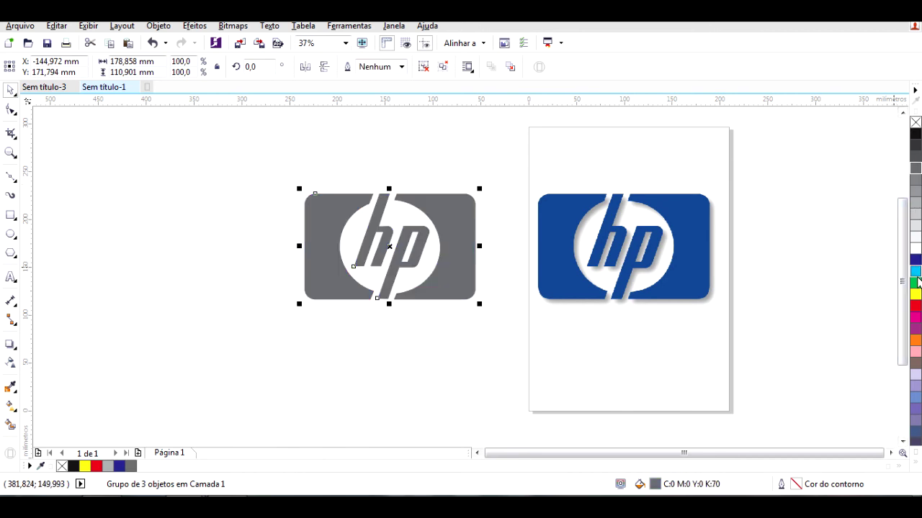
click(915, 226)
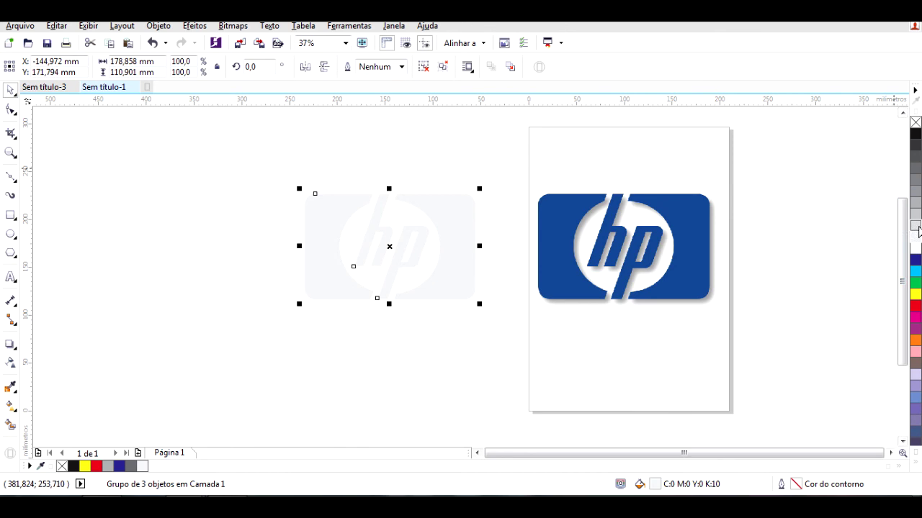
click(915, 215)
Step: Draw a rectangle about 253 × 248 mm around the logo group, and try 40% and 20% black fills on the logo
click(11, 214)
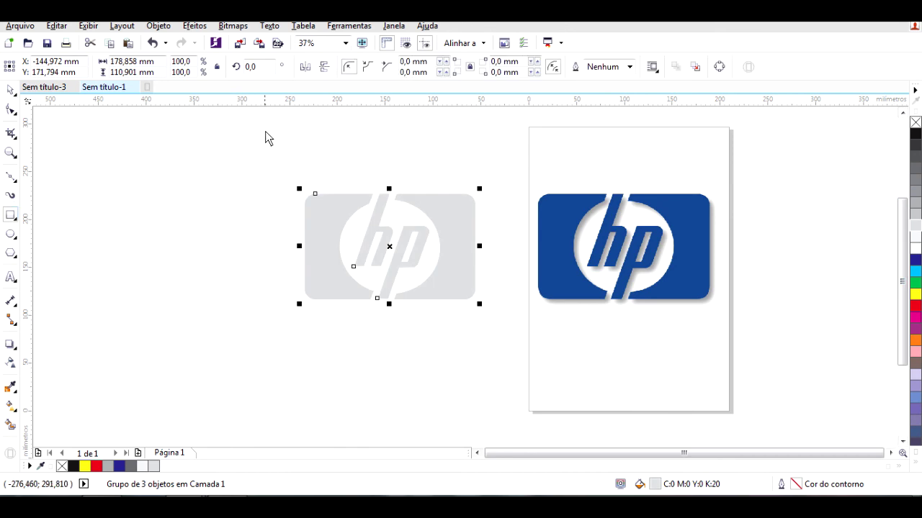
drag(265, 131, 507, 367)
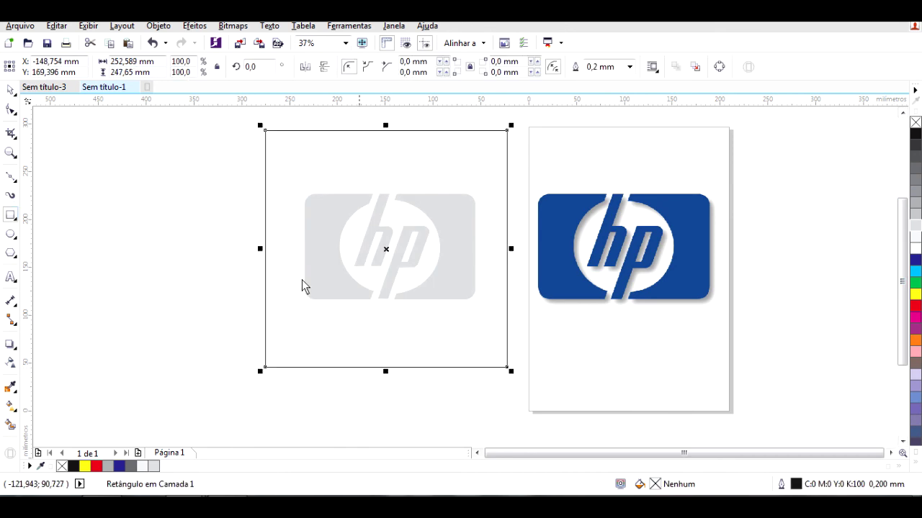
click(11, 90)
drag(202, 176, 481, 310)
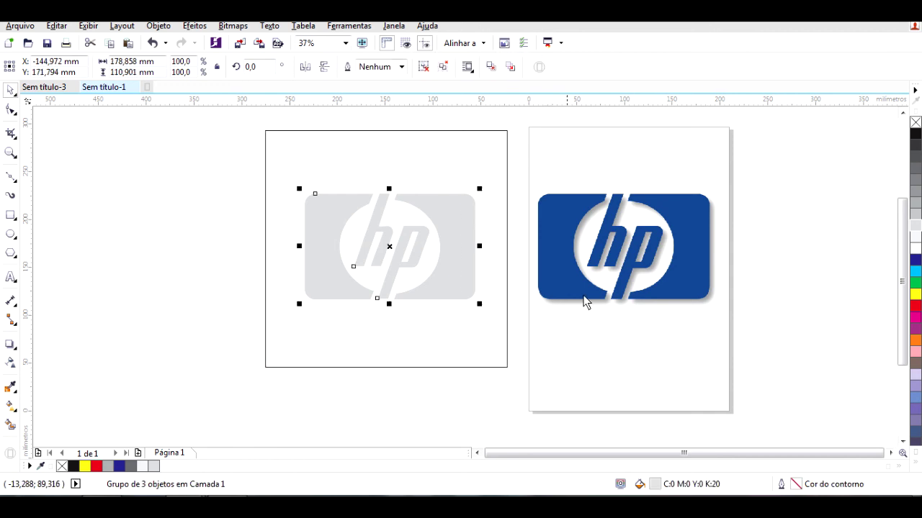
click(915, 203)
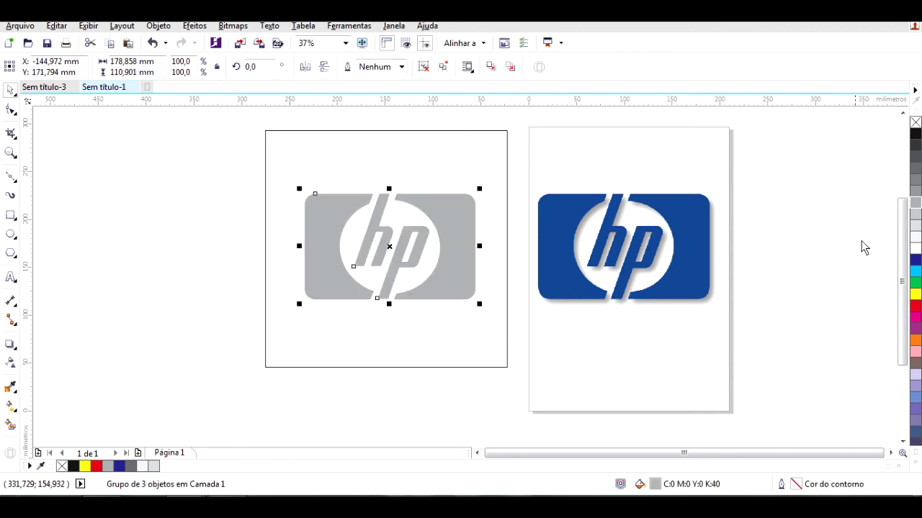
click(915, 225)
Step: Scale the logo group to 71.4% in the rectangle's lower-right corner and fill it with black (K:100)
drag(439, 230, 456, 260)
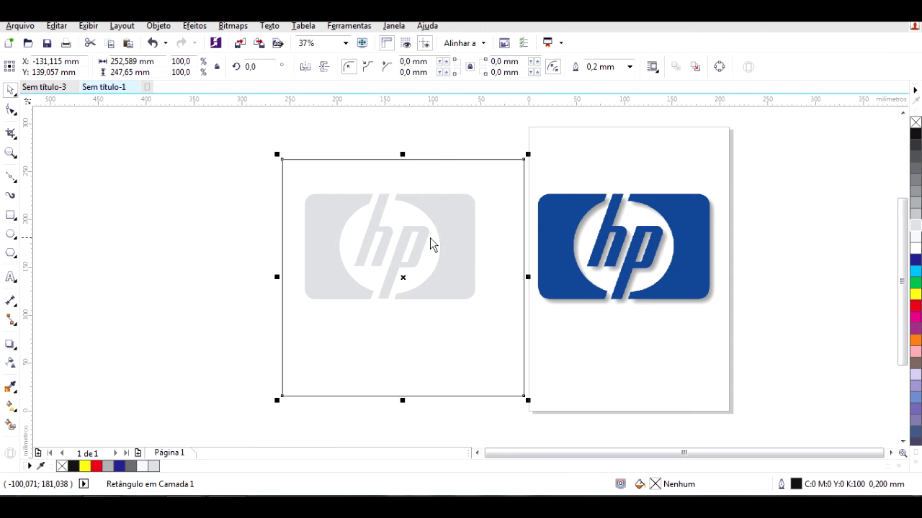
key(ctrl+z)
drag(474, 210, 507, 274)
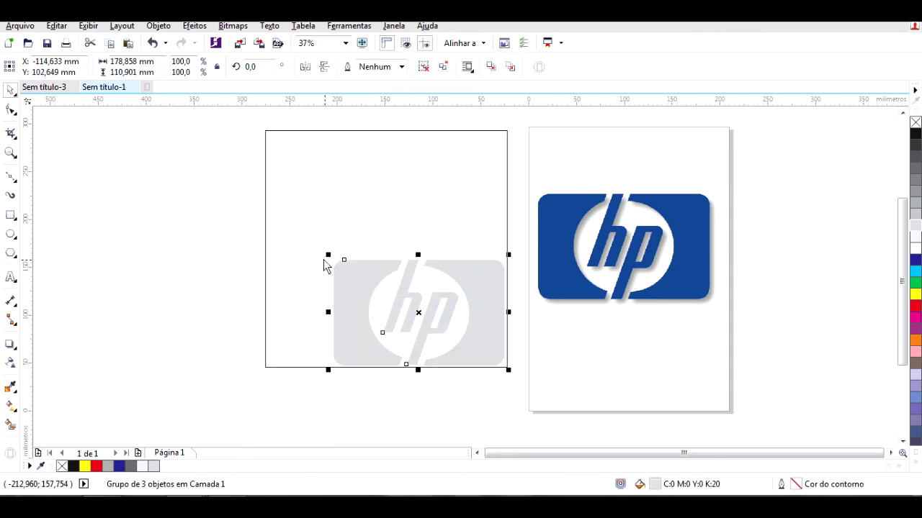
drag(328, 255, 379, 287)
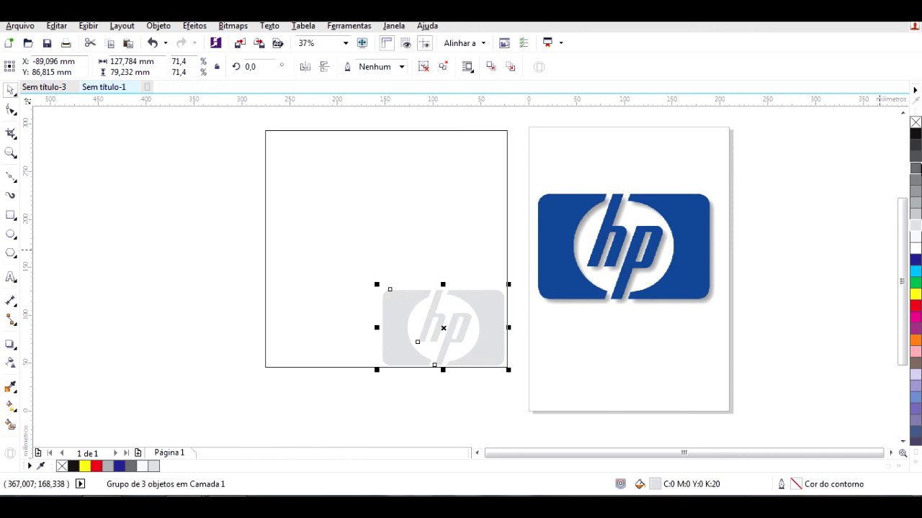
click(915, 134)
Step: Delete the surrounding rectangle, then move the black logo up beside the bitmap and enlarge it to 97.4%
click(484, 140)
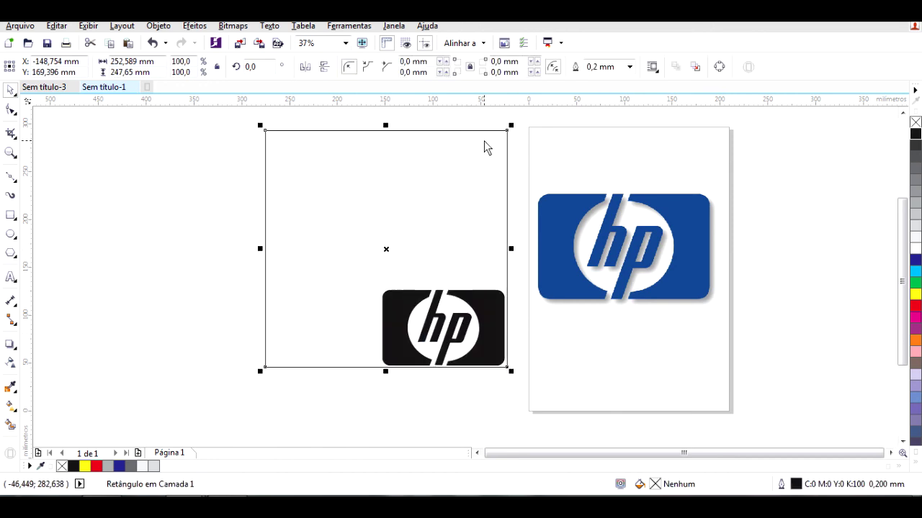
key(Delete)
drag(494, 351, 469, 269)
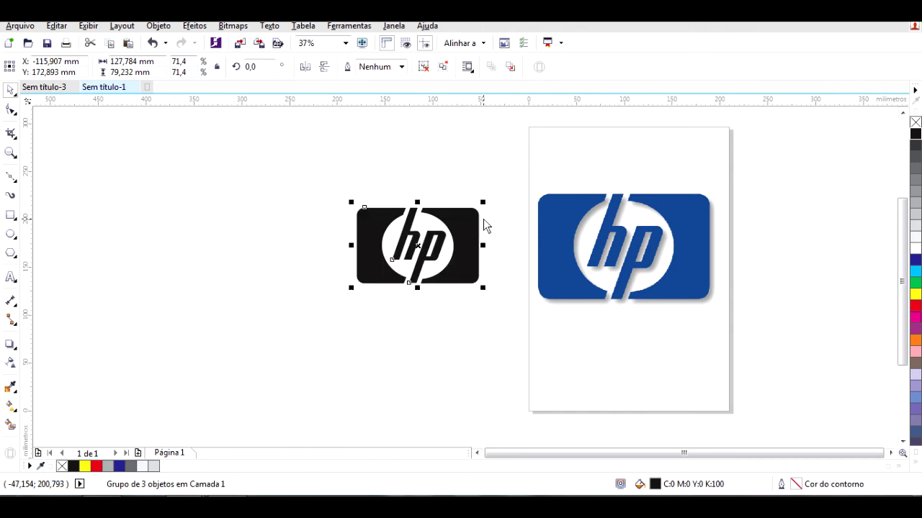
drag(481, 203, 504, 186)
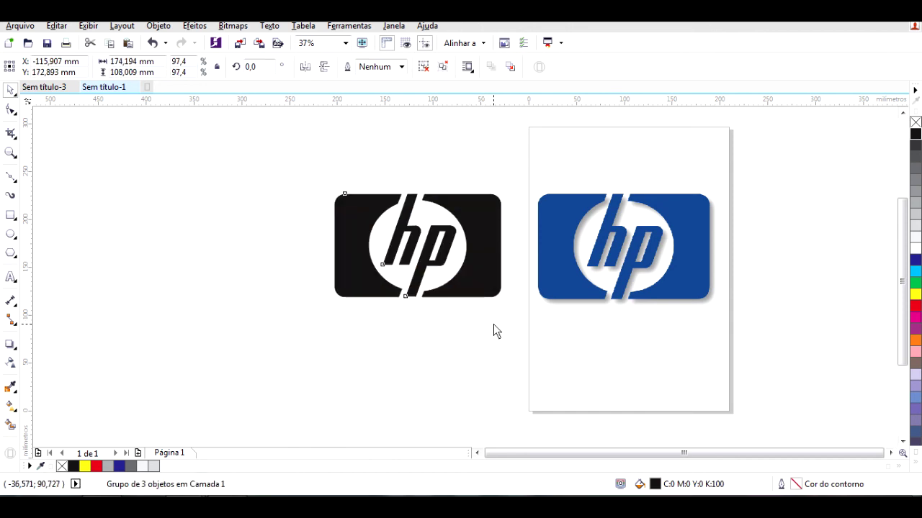
click(494, 329)
Step: Draw a rectangle about 560 × 219 mm across both logos, filled red (C:0 M:100 Y:100 K:0) and placed behind them
click(11, 215)
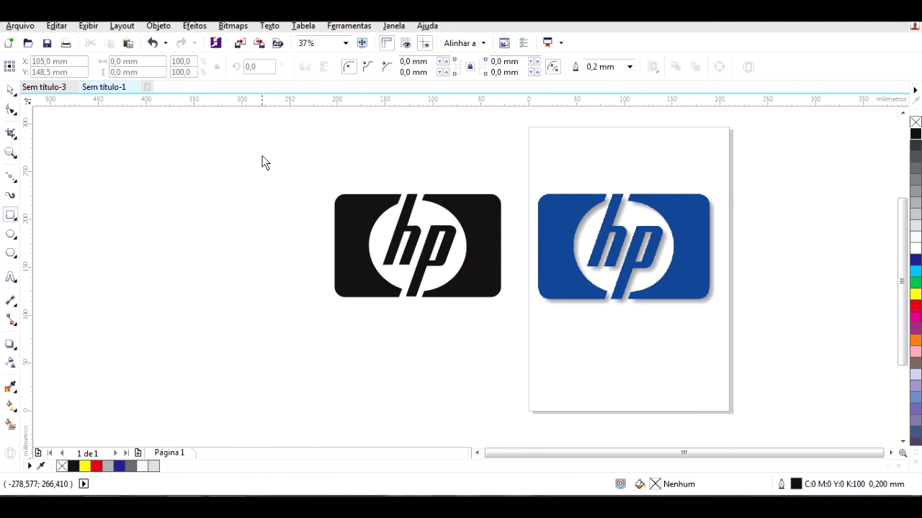
mouse_move(272, 150)
mouse_down()
mouse_move(635, 337)
mouse_move(808, 360)
mouse_up()
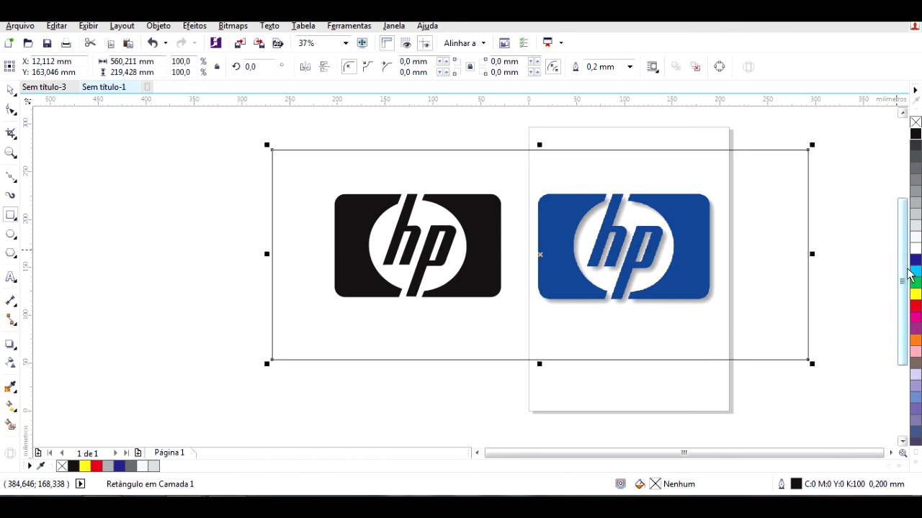
click(915, 305)
key(shift+Page_Down)
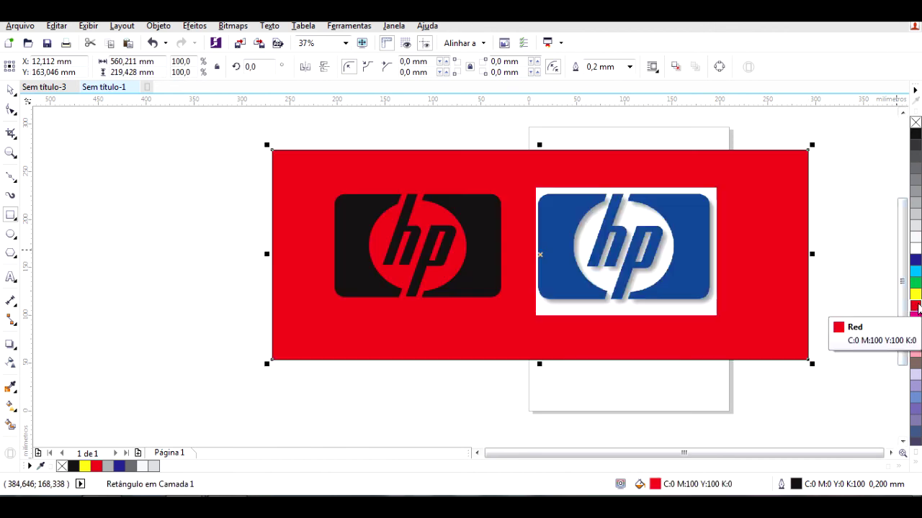
Step: Delete the red background rectangle behind the two logos
click(6, 91)
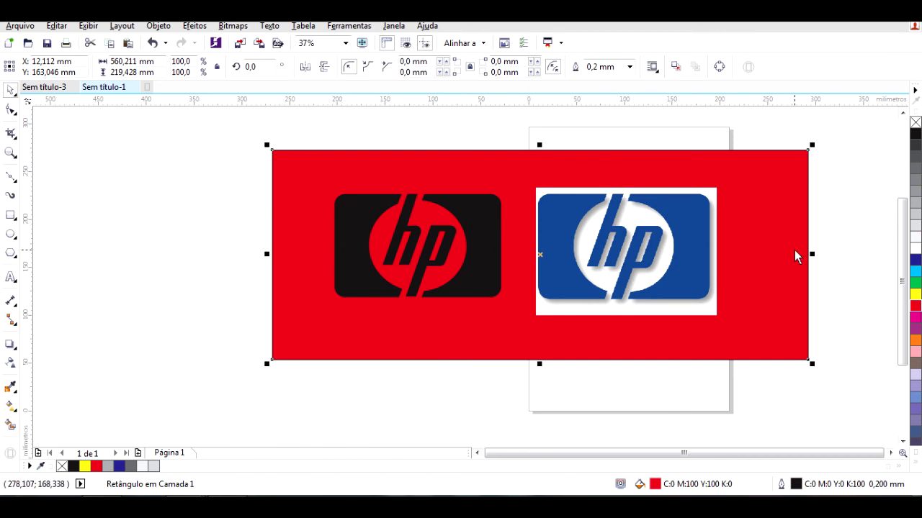
key(Delete)
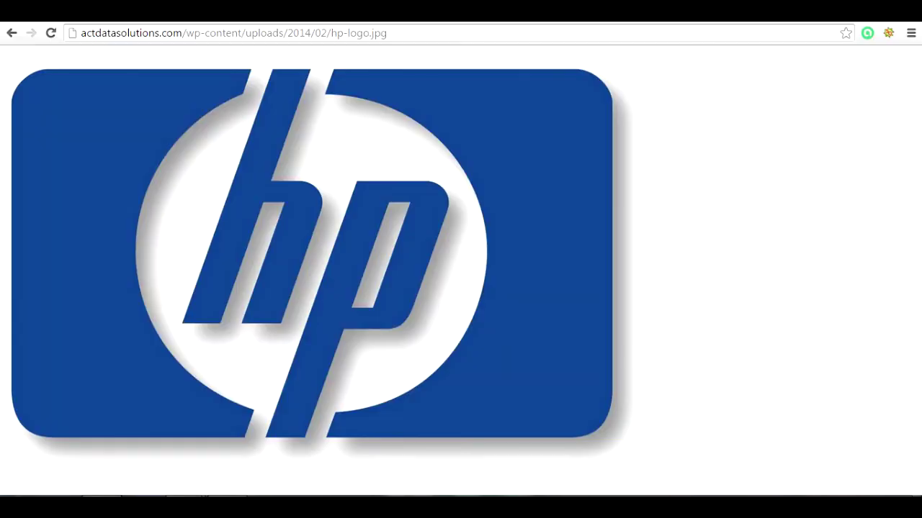
Step: Close the browser page with the HP logo image and show the desktop
key(ctrl+w)
click(916, 492)
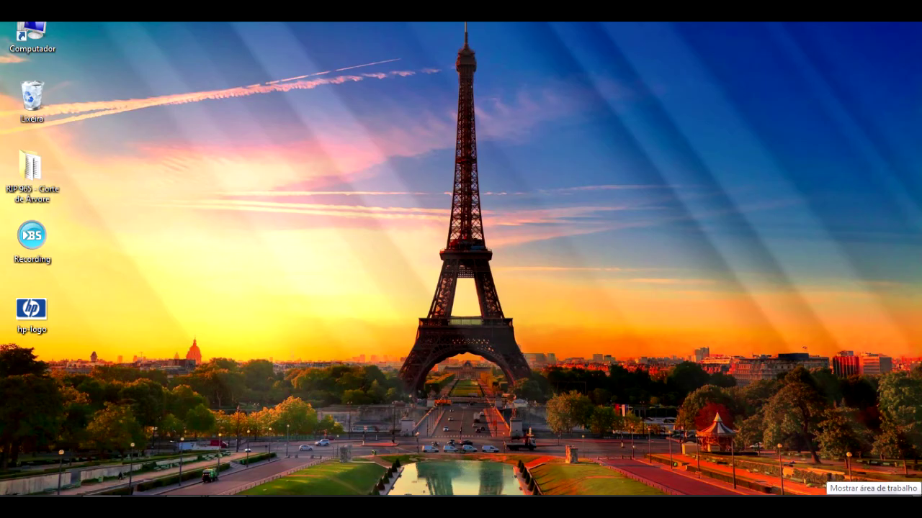